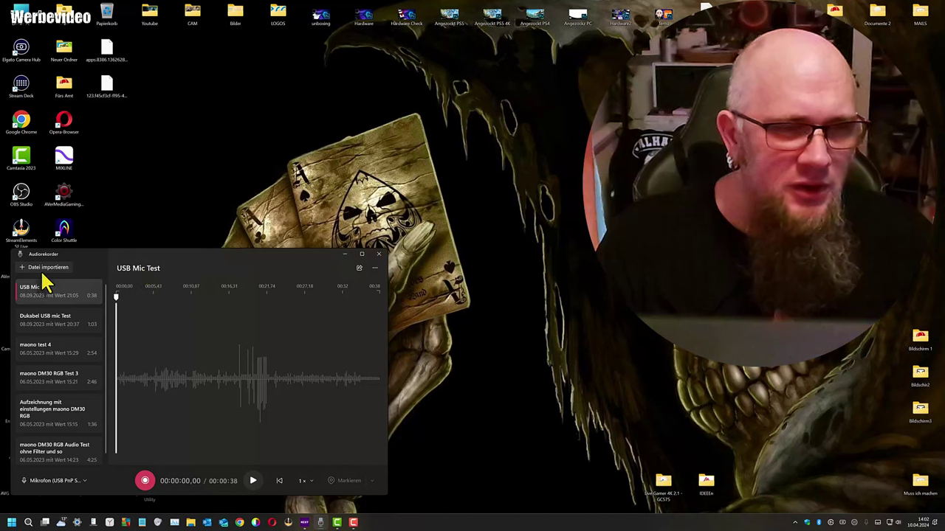
left_click(84, 484)
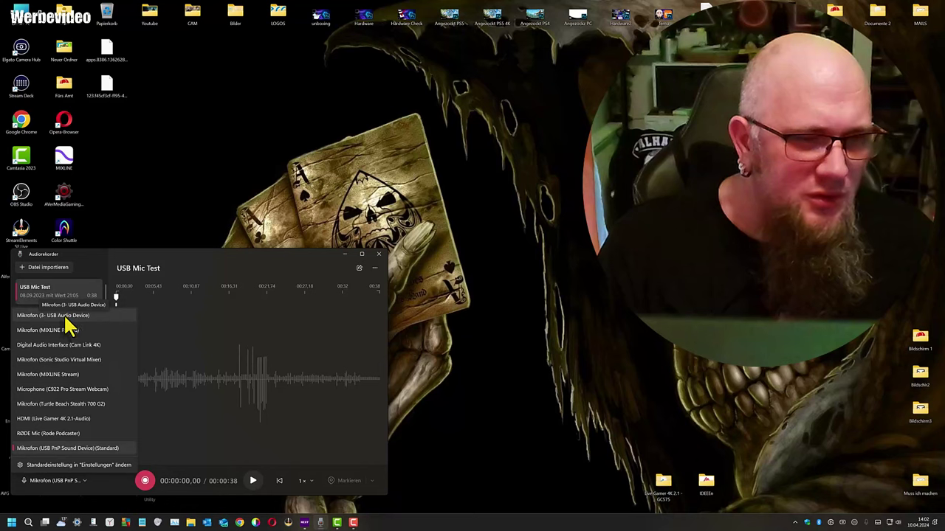
left_click(158, 522)
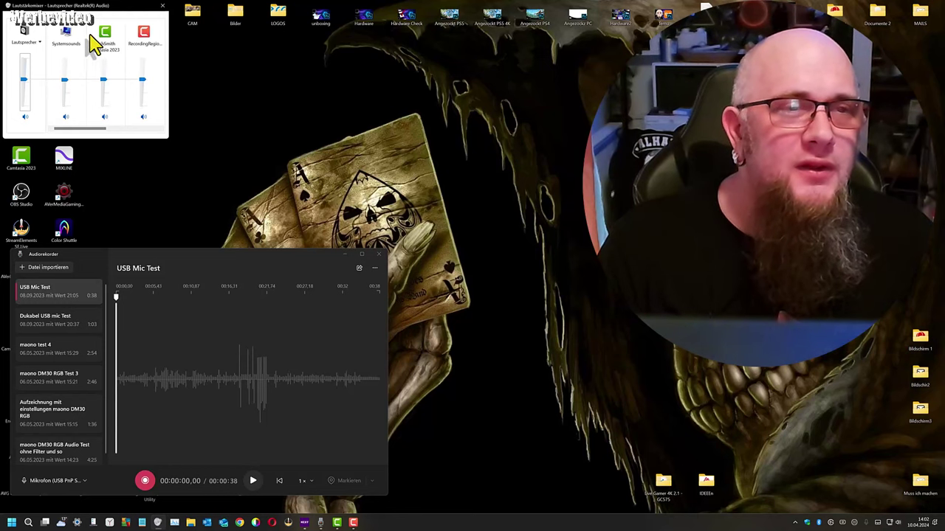
left_click(23, 31)
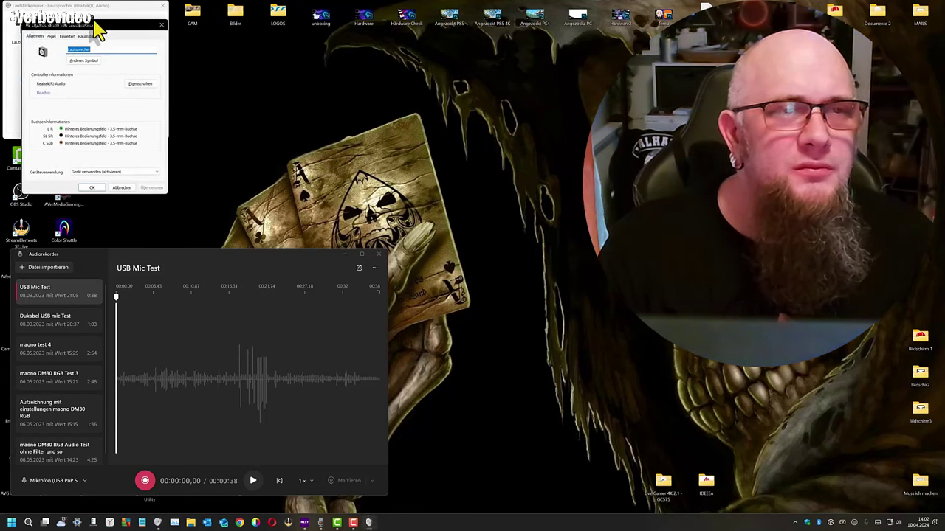
left_click(161, 26)
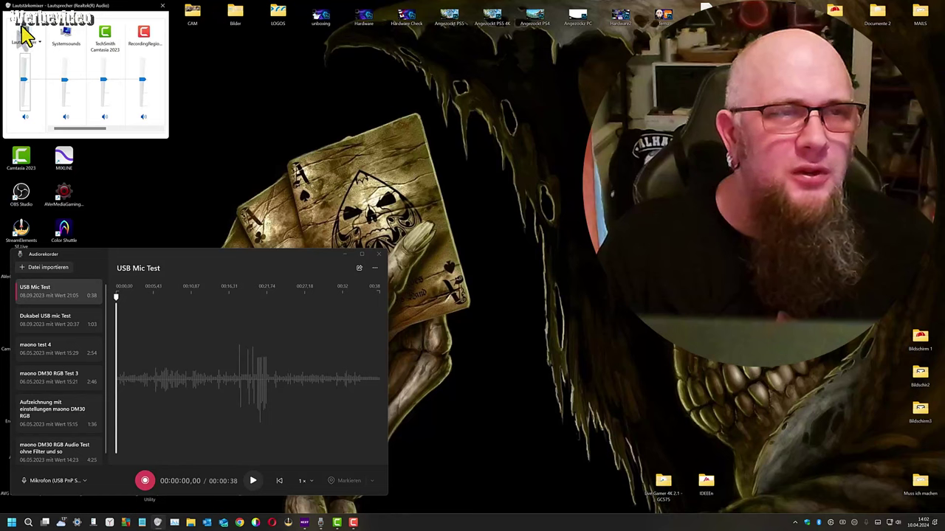
right_click(54, 6)
left_click(26, 40)
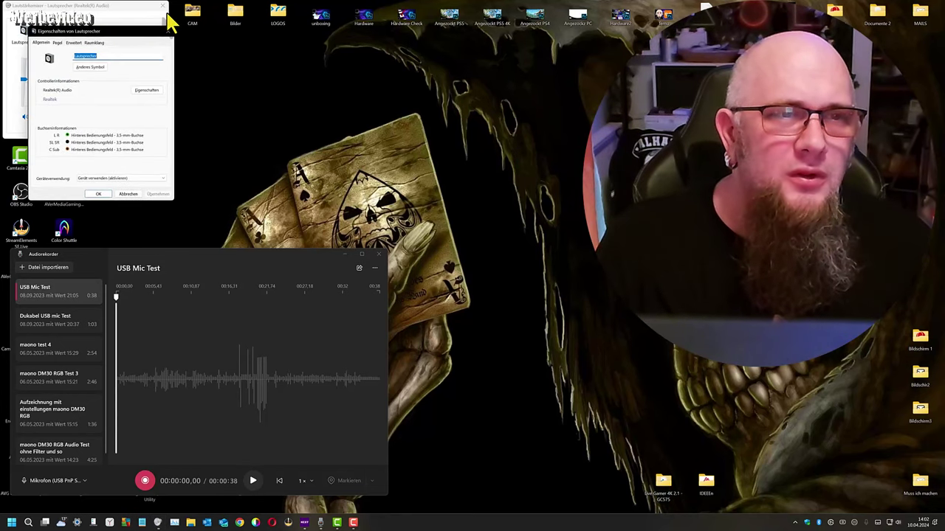
left_click(168, 32)
left_click(161, 6)
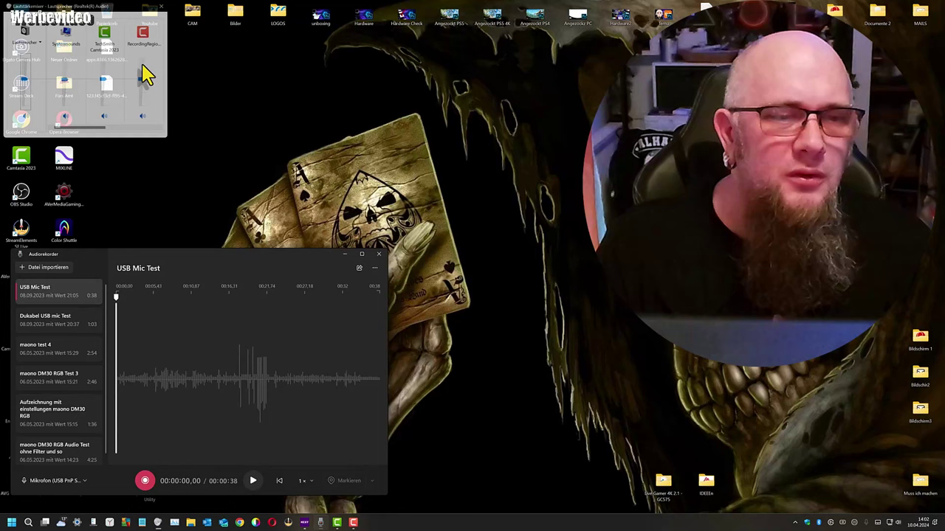
right_click(15, 524)
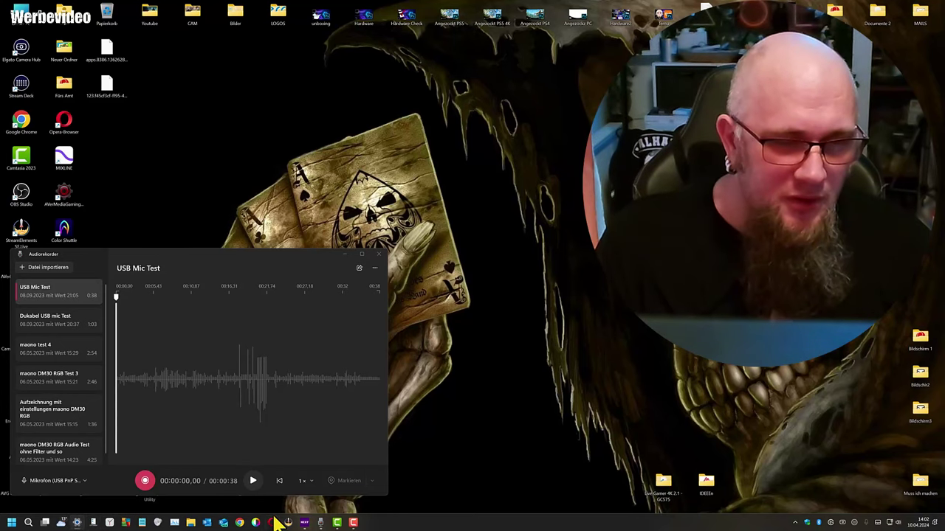
Step: Open the Sound dialog at its list of recording devices, close the volume mixer and place the dialog clear of the recorder
left_click(159, 523)
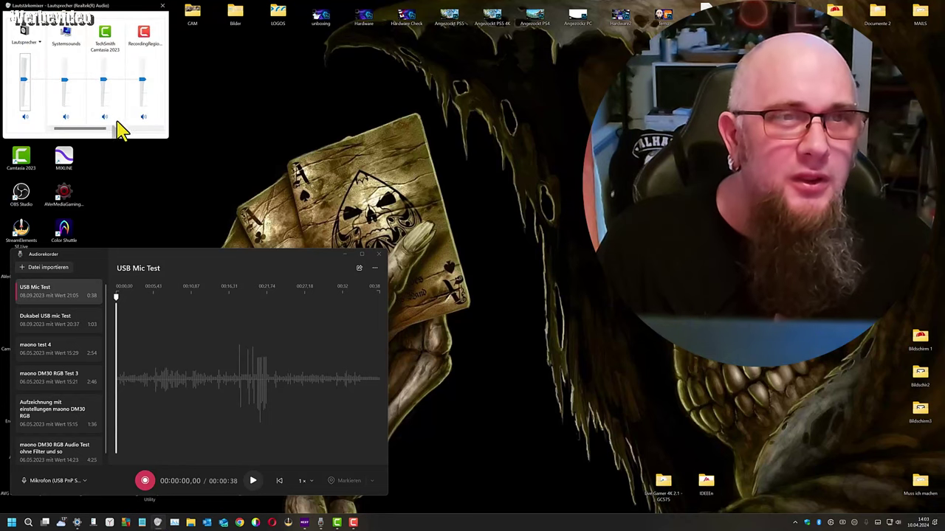
left_click_drag(169, 120, 342, 120)
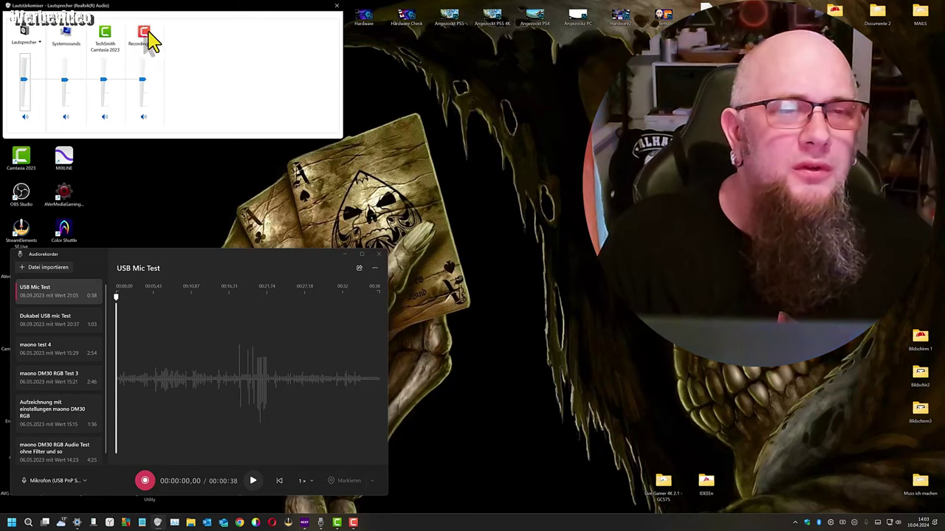
left_click(70, 37)
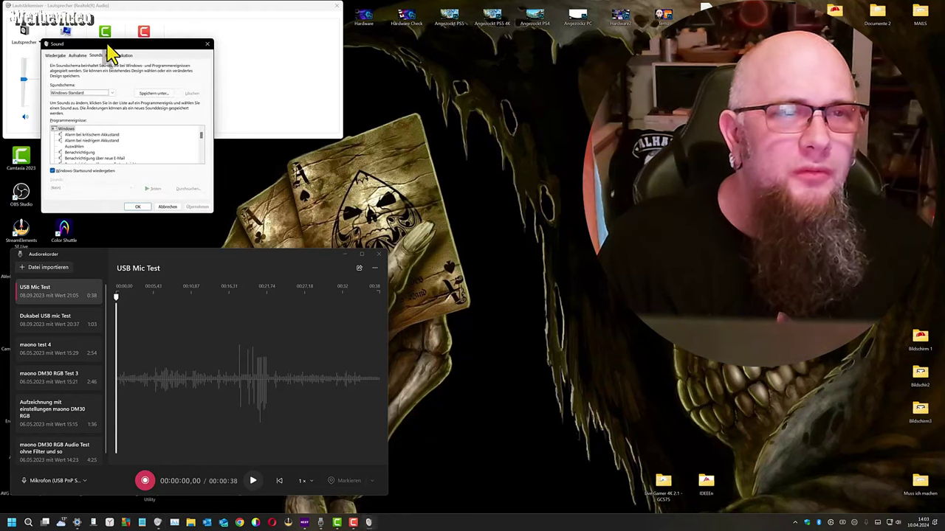
left_click_drag(107, 44, 181, 104)
left_click(152, 114)
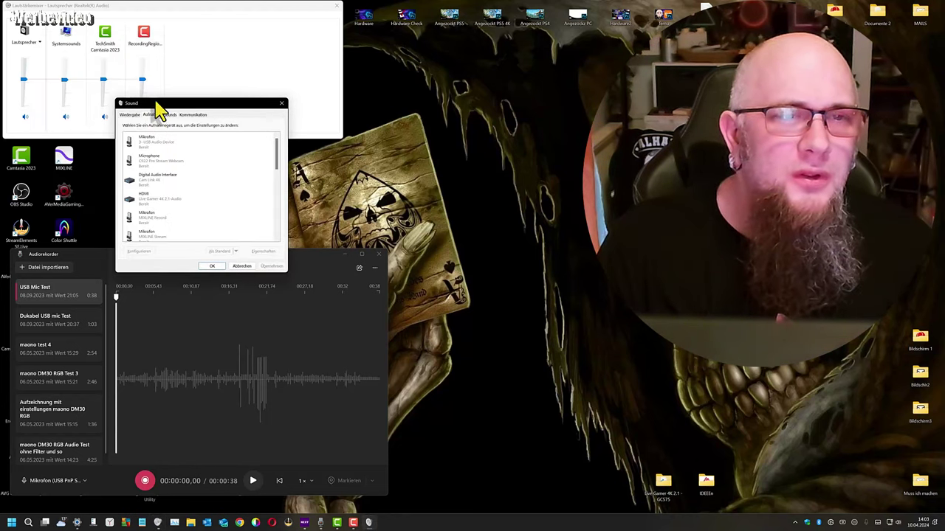
left_click(337, 6)
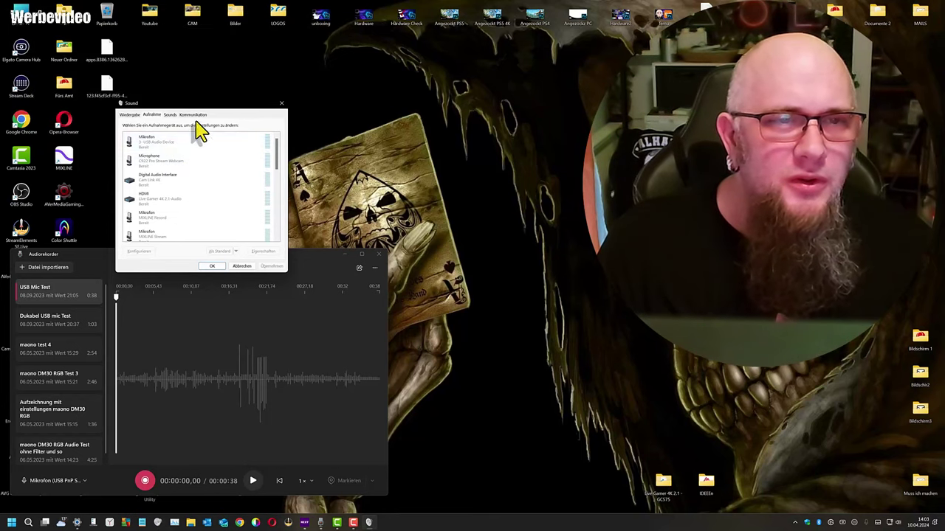
left_click_drag(198, 104, 147, 14)
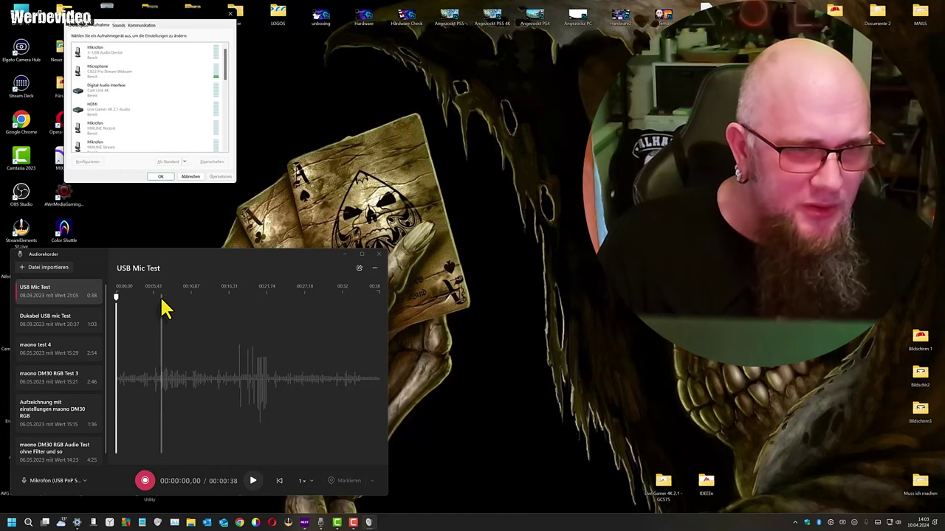
Step: Check the recorder's microphone choices and locate the default USB PnP Sound Device microphone among the recording devices
left_click(80, 481)
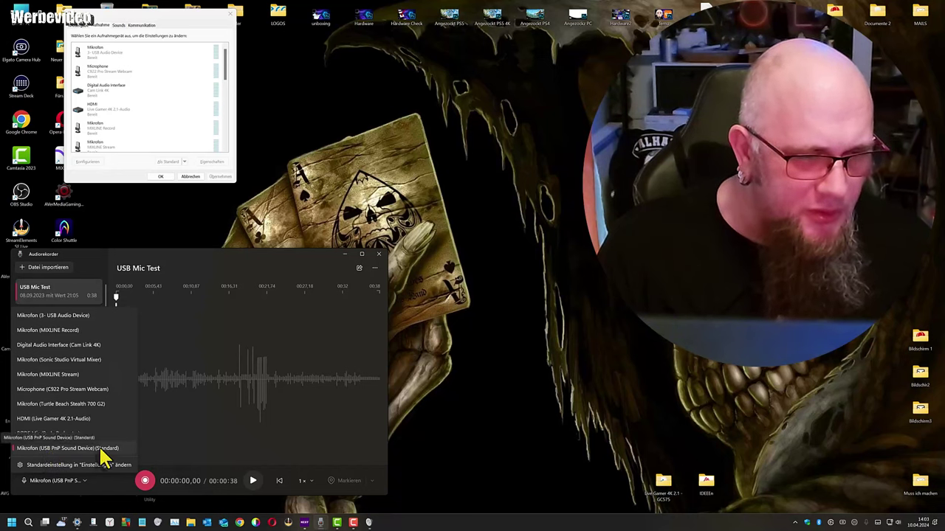
left_click(226, 74)
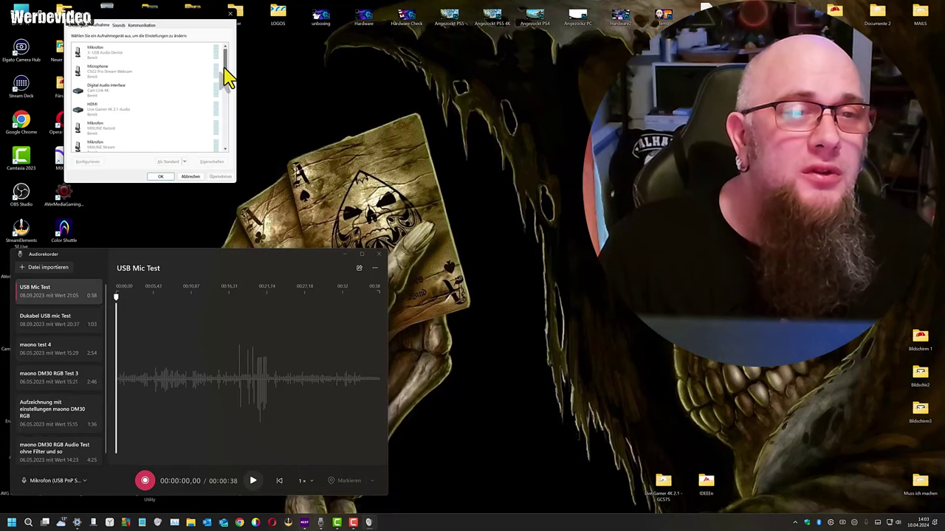
left_click_drag(224, 65, 224, 72)
scroll(152, 118, "down", 2)
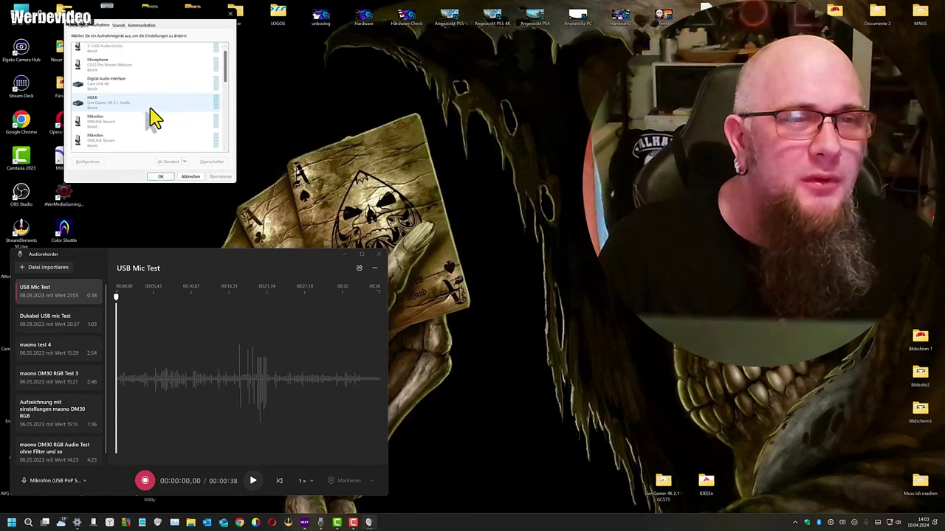
scroll(147, 128, "down", 2)
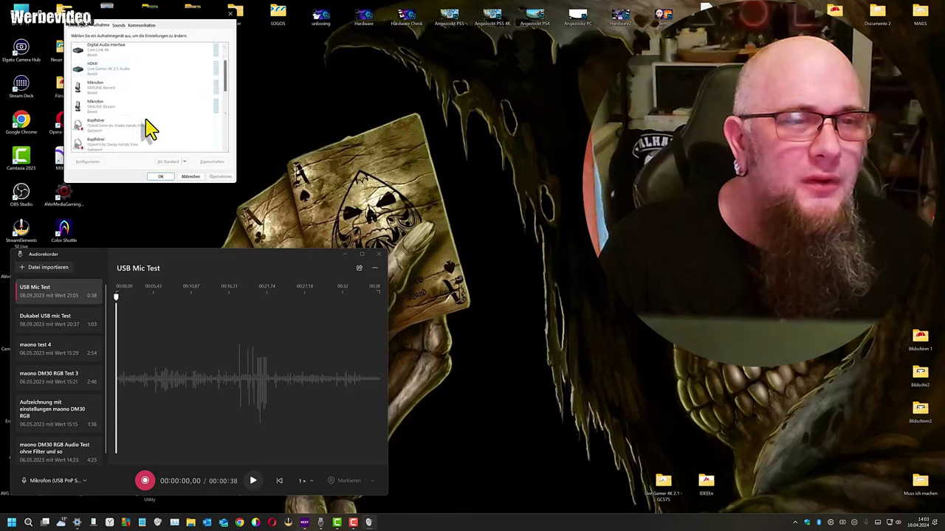
left_click_drag(223, 82, 215, 137)
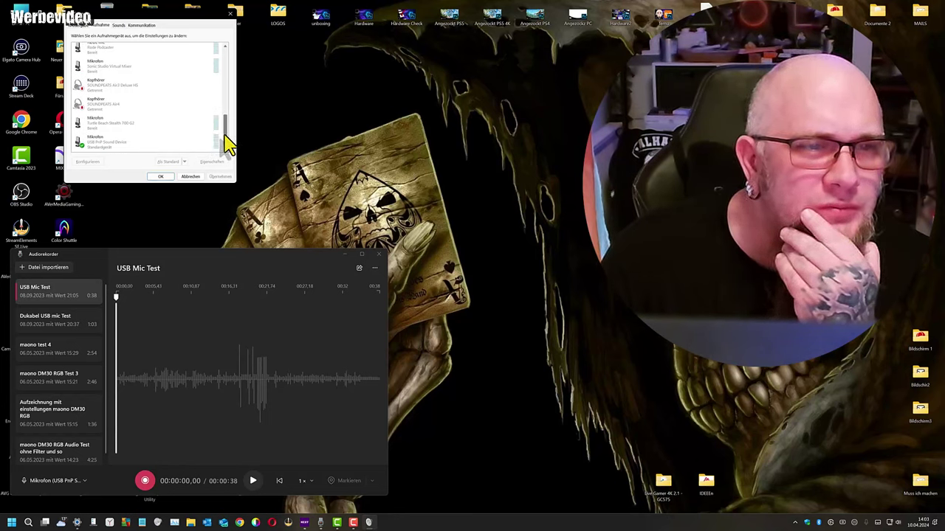
left_click(113, 144)
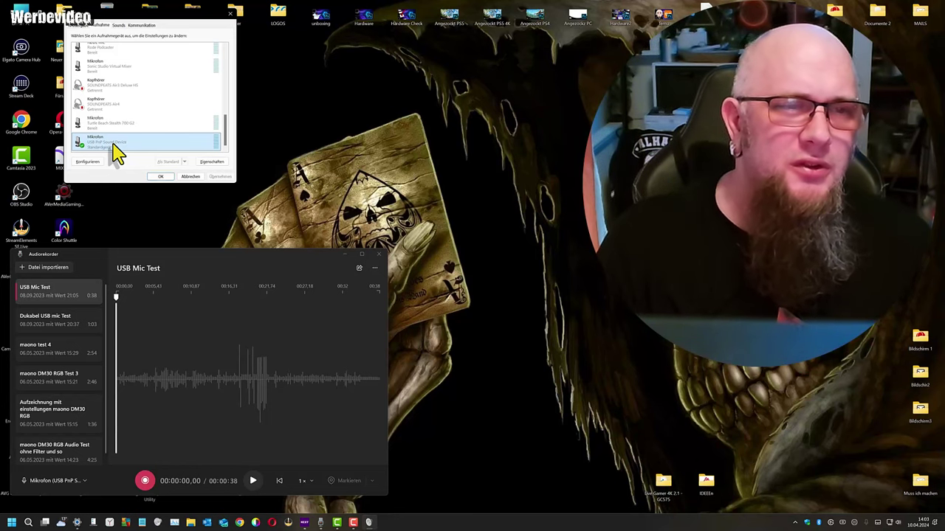
Step: Examine the custom and level properties of the 3- USB Audio Device microphone, then close its properties
scroll(148, 131, "up", 1)
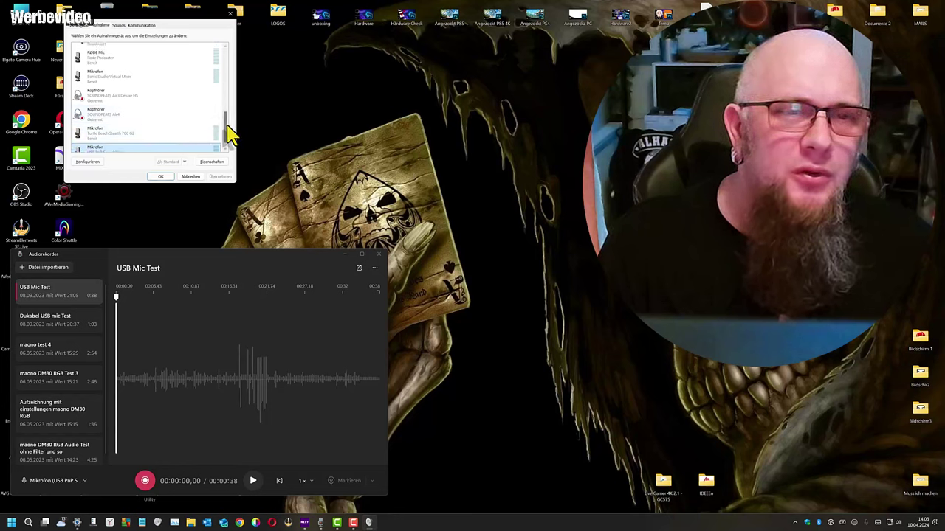
left_click_drag(229, 133, 226, 63)
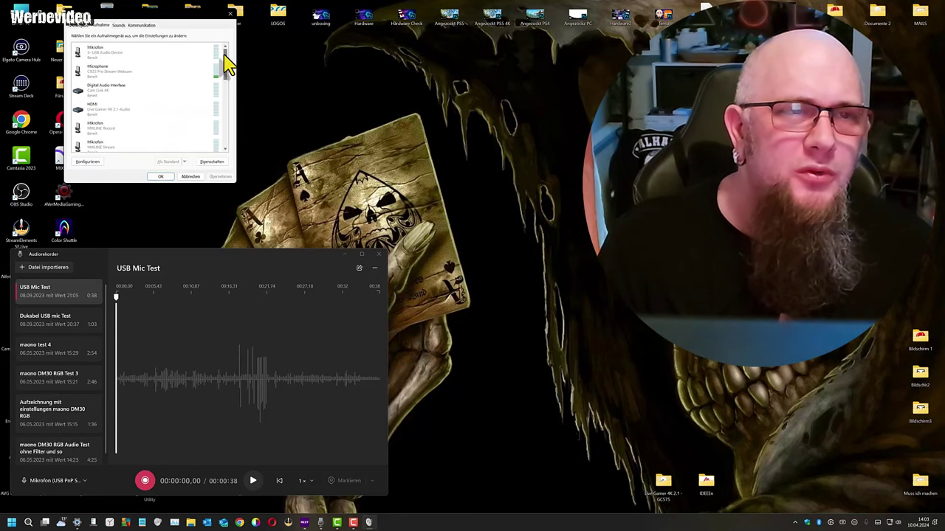
left_click(127, 57)
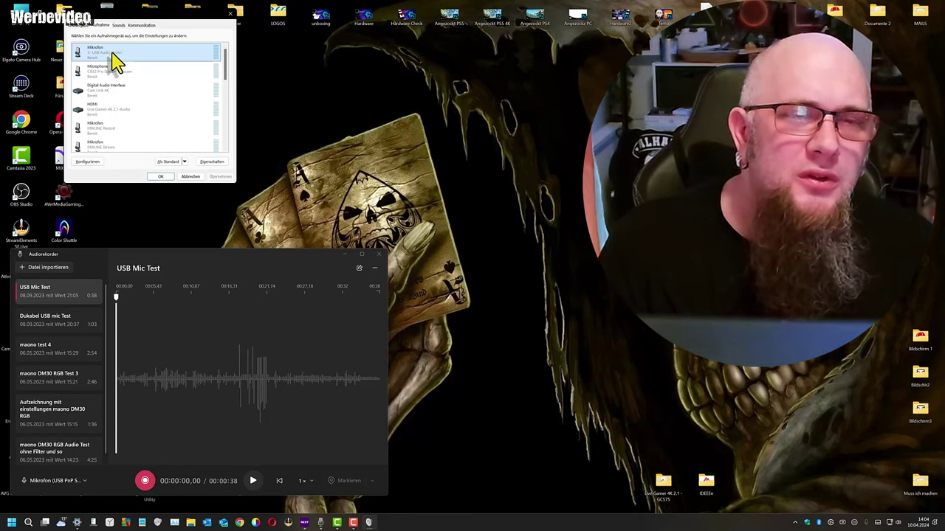
double_click(115, 59)
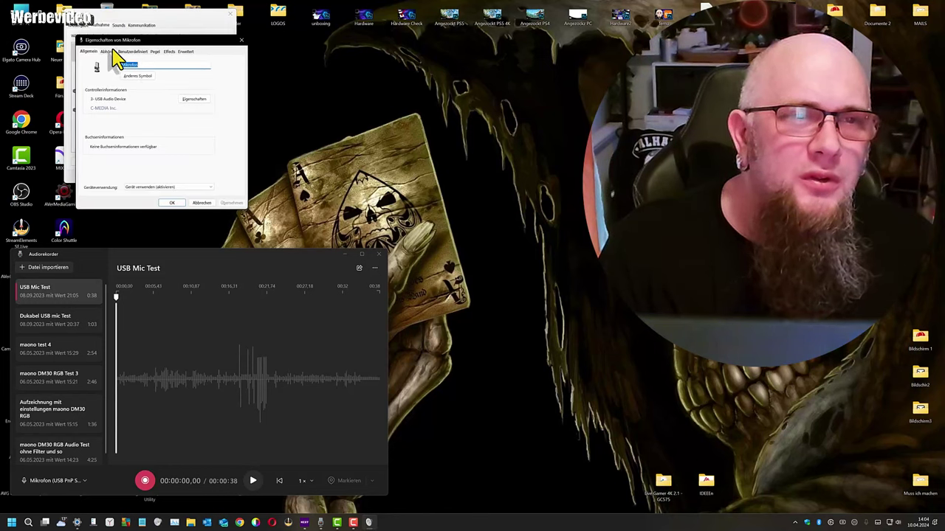
left_click(135, 51)
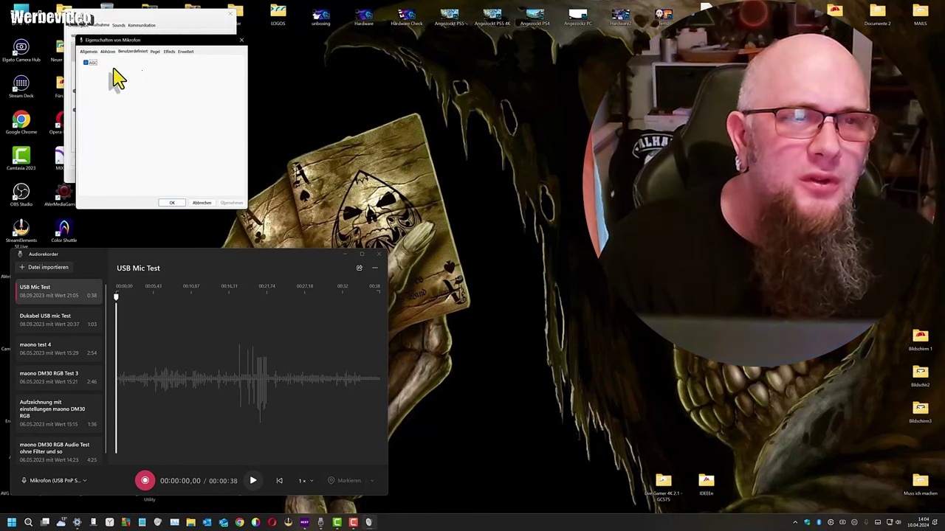
left_click(156, 51)
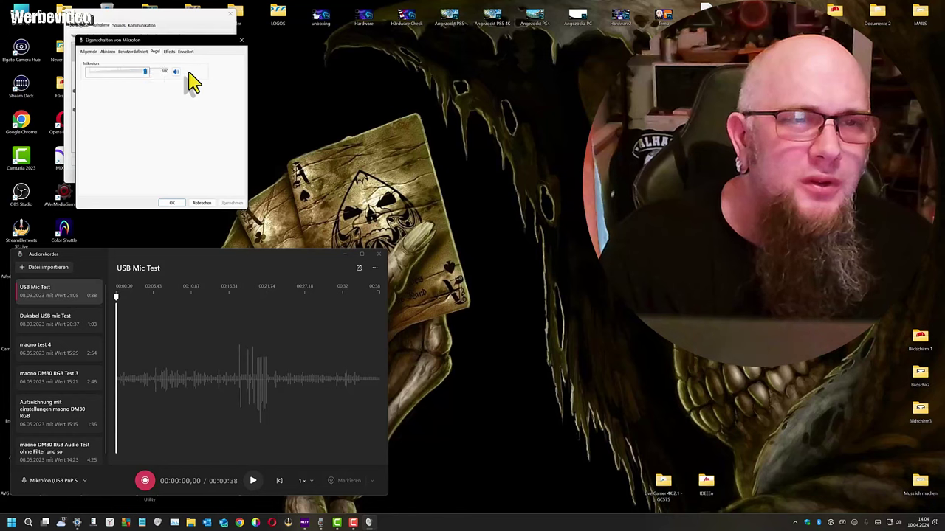
left_click(172, 203)
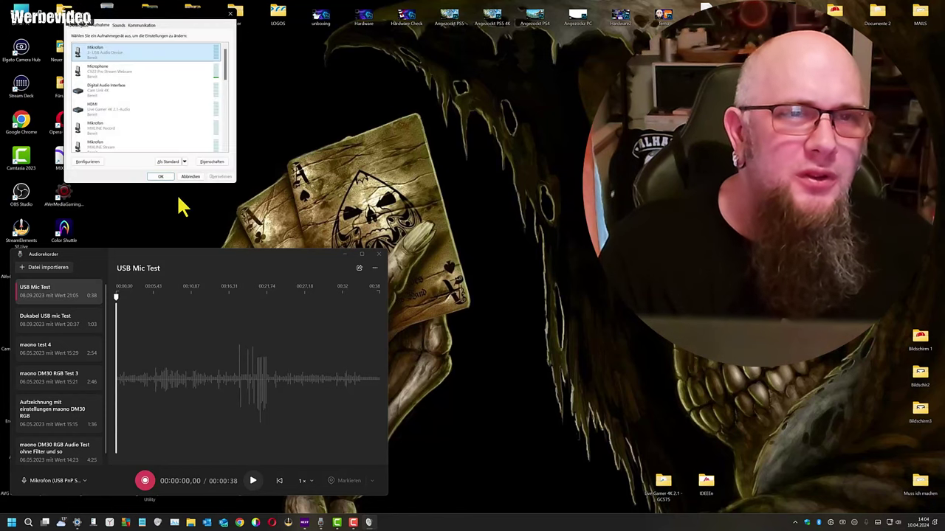
Step: Examine the level, listen, custom, advanced and general properties of the USB PnP Sound Device microphone
left_click(144, 75)
scroll(153, 97, "down", 1)
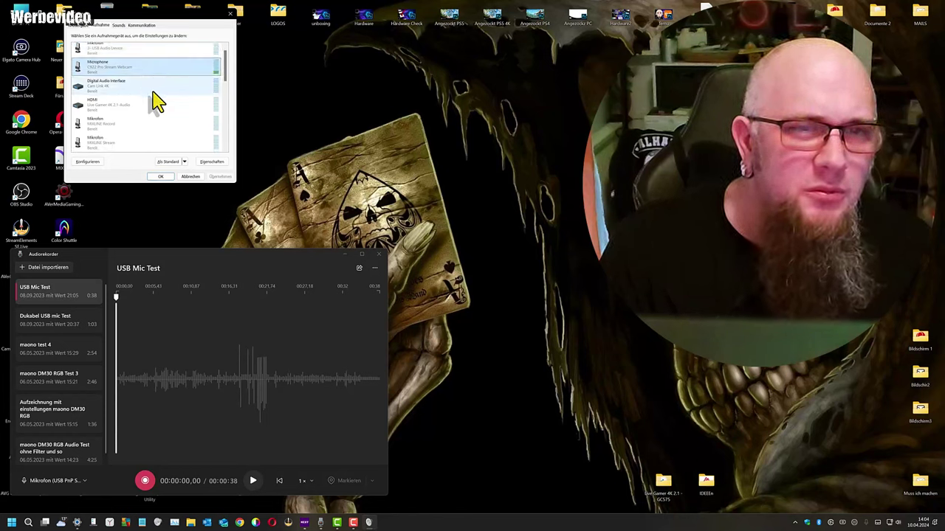
left_click_drag(229, 81, 227, 138)
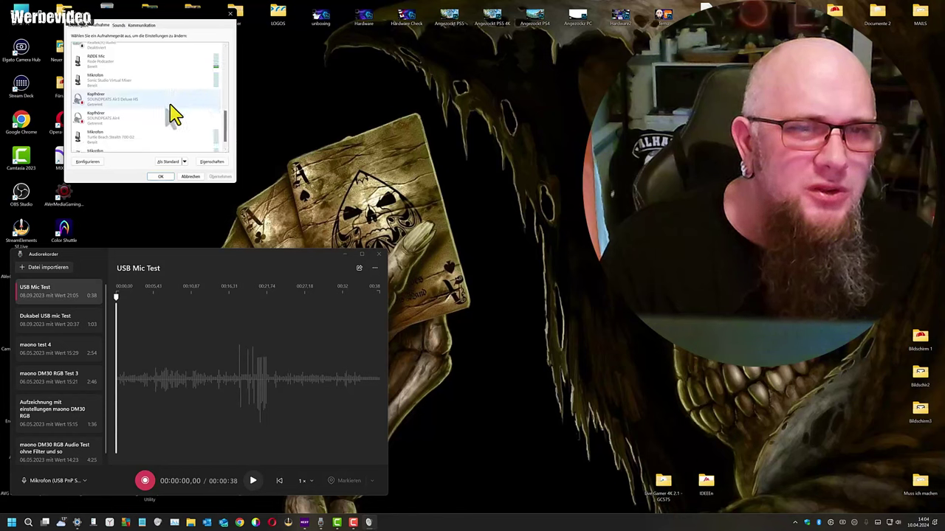
scroll(169, 127, "down", 1)
left_click_drag(228, 131, 226, 135)
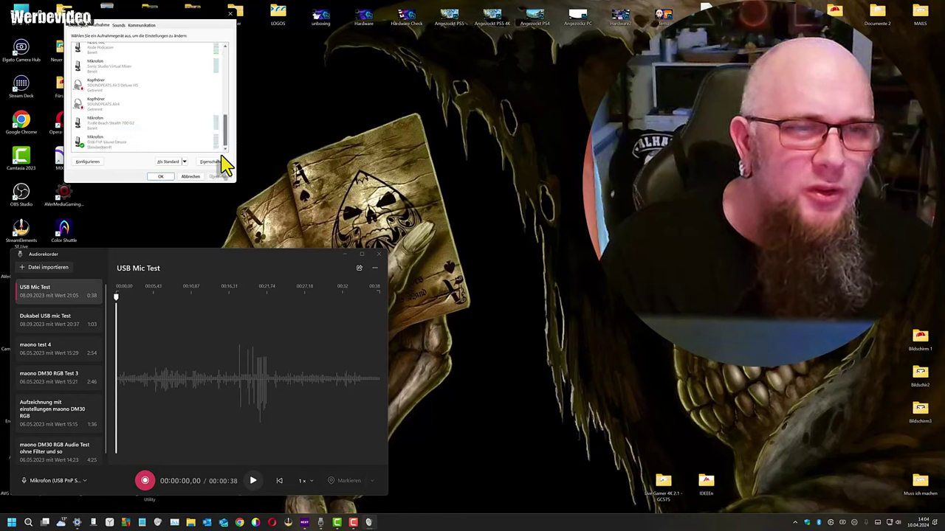
left_click(120, 147)
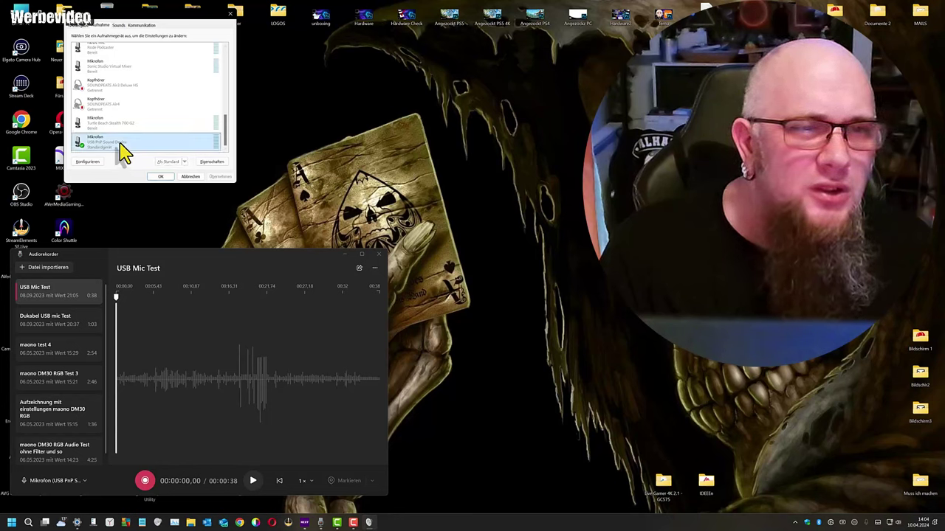
double_click(122, 145)
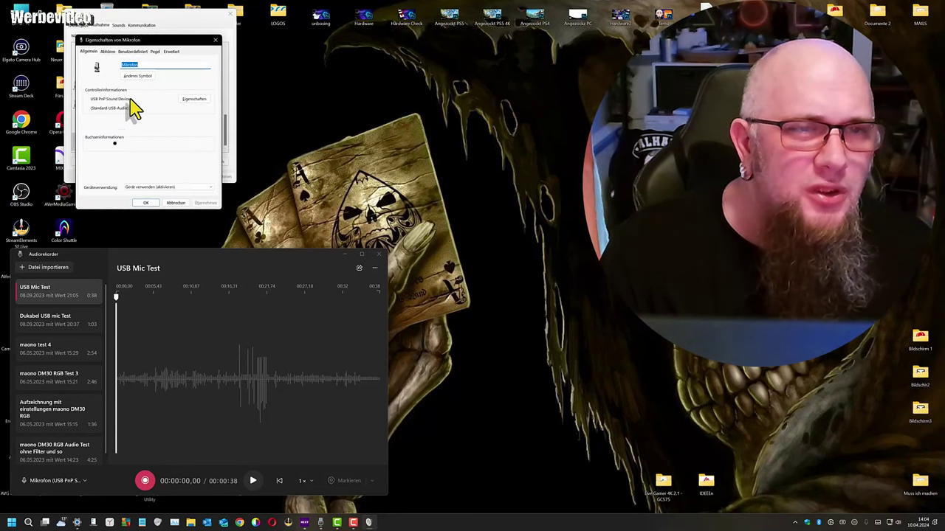
left_click(154, 52)
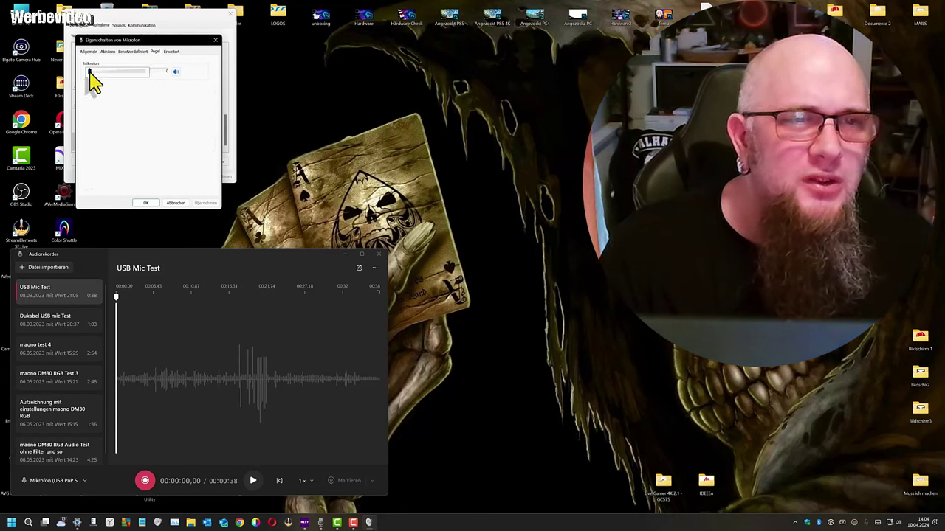
left_click(108, 52)
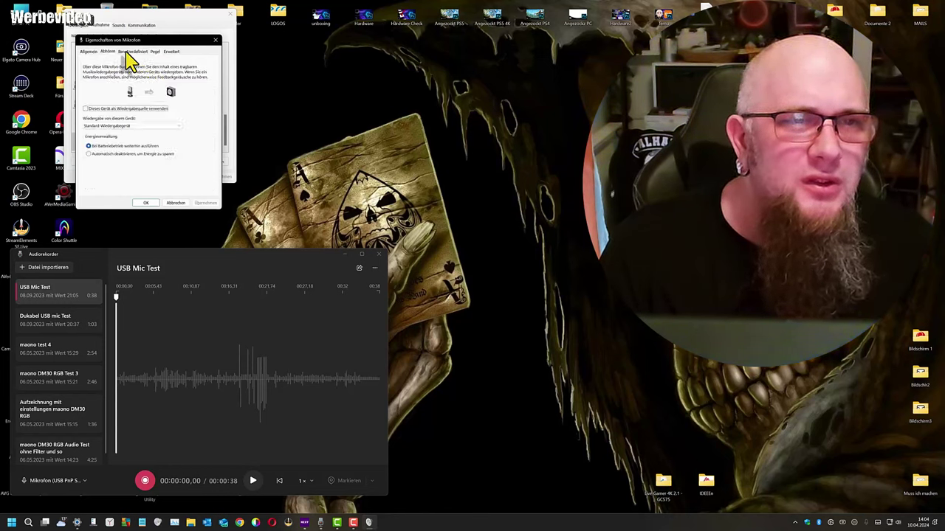
left_click(129, 52)
left_click(171, 52)
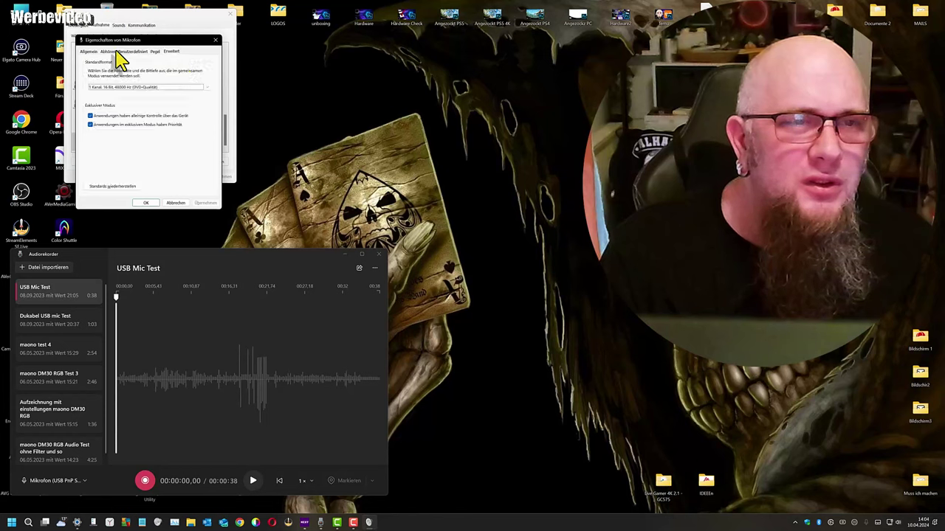
left_click(87, 51)
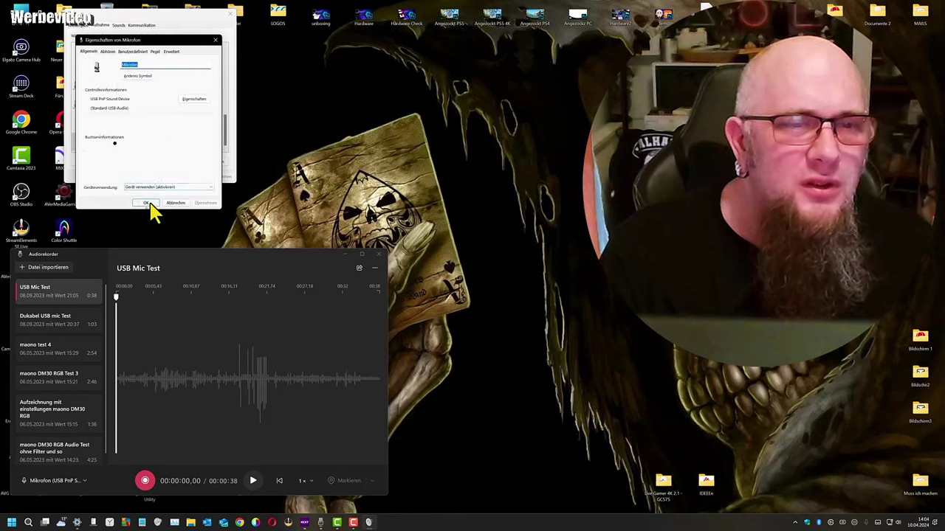
Step: Try listening to the USB PnP Sound Device microphone through the default playback device, and apply the listening option switched off again
left_click(146, 204)
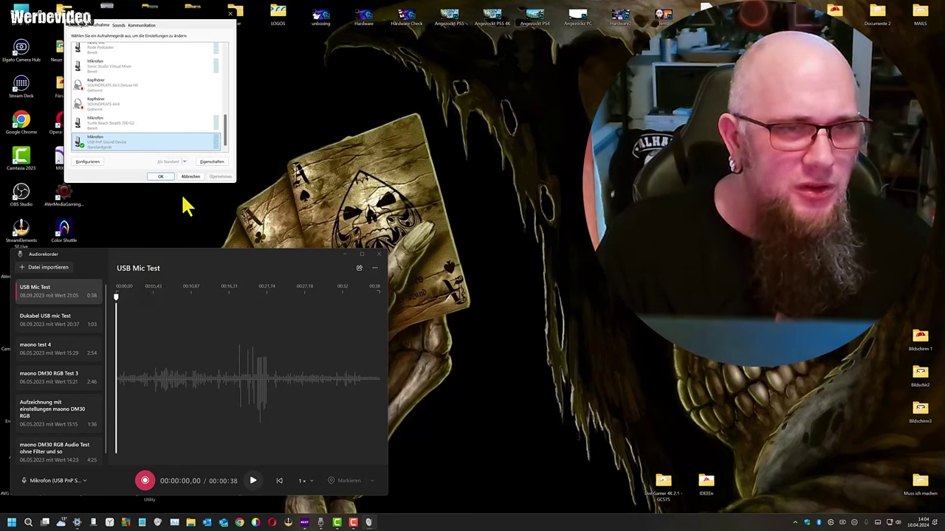
double_click(181, 143)
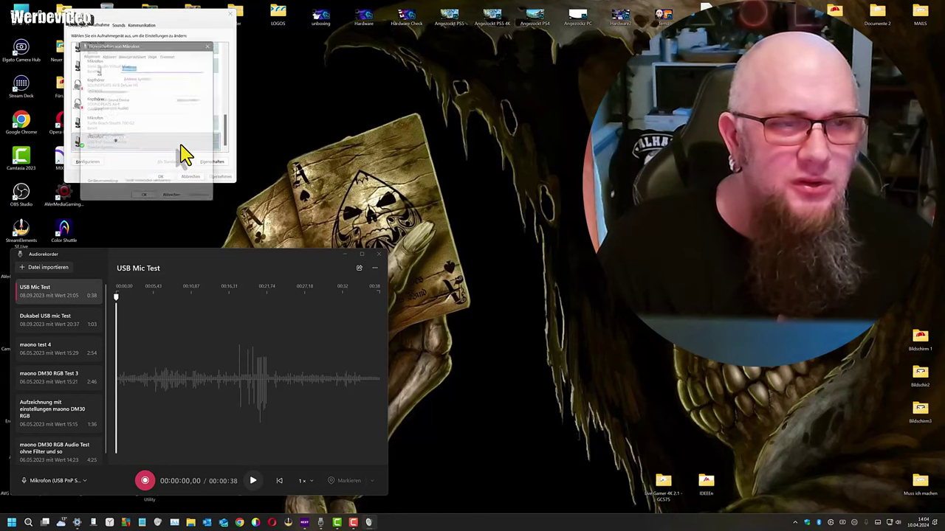
left_click(107, 51)
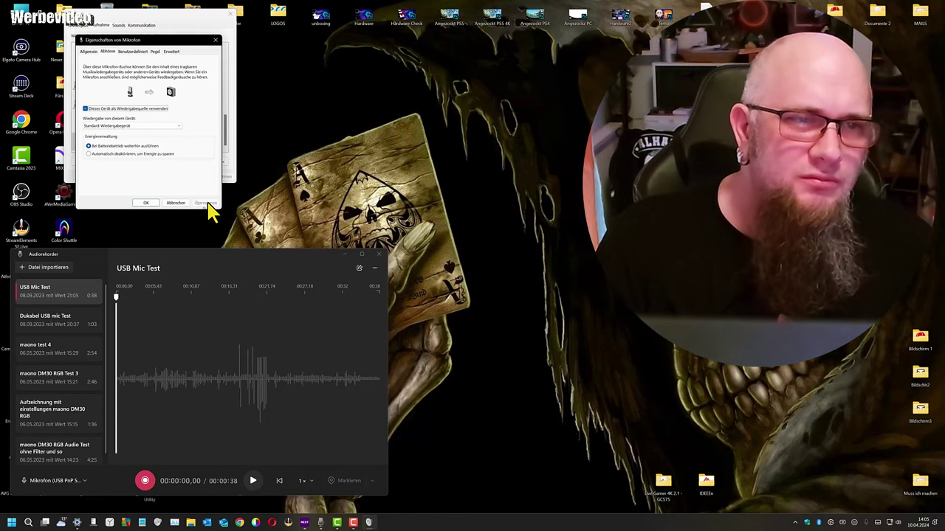
left_click(90, 125)
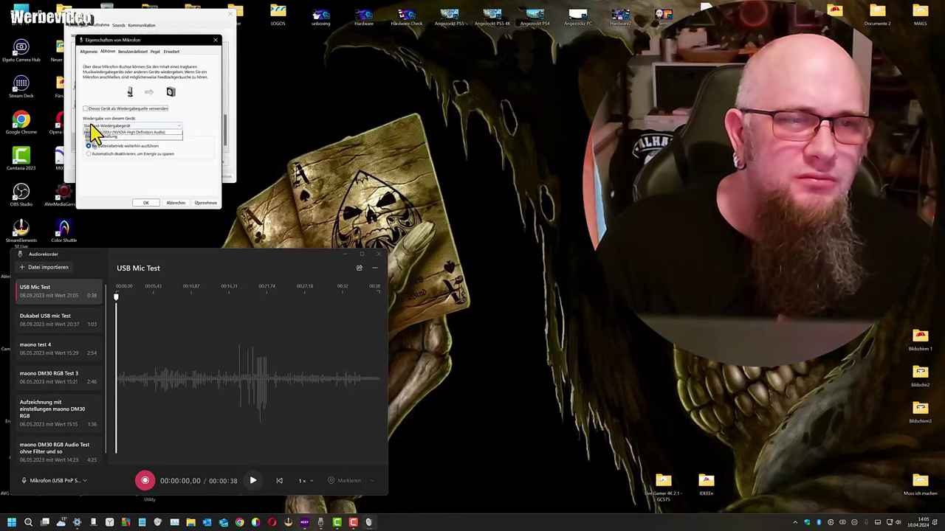
left_click(206, 204)
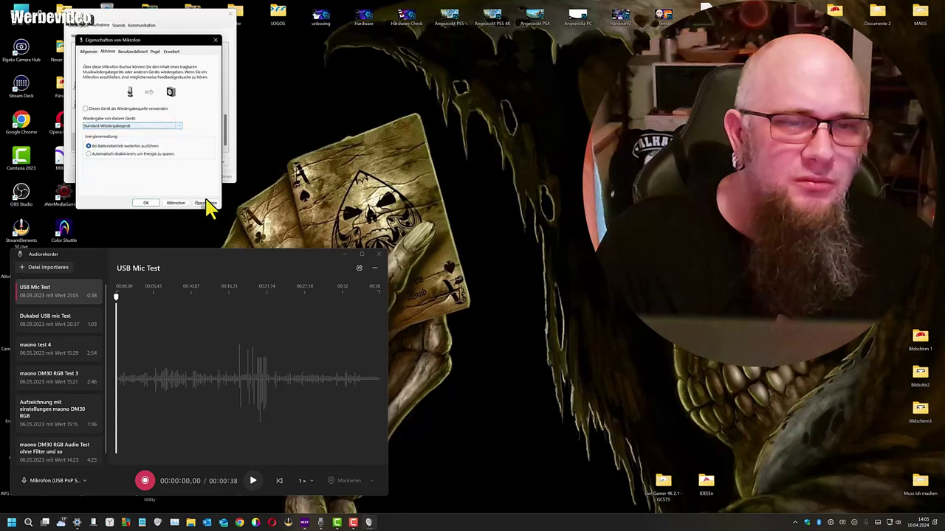
left_click(147, 205)
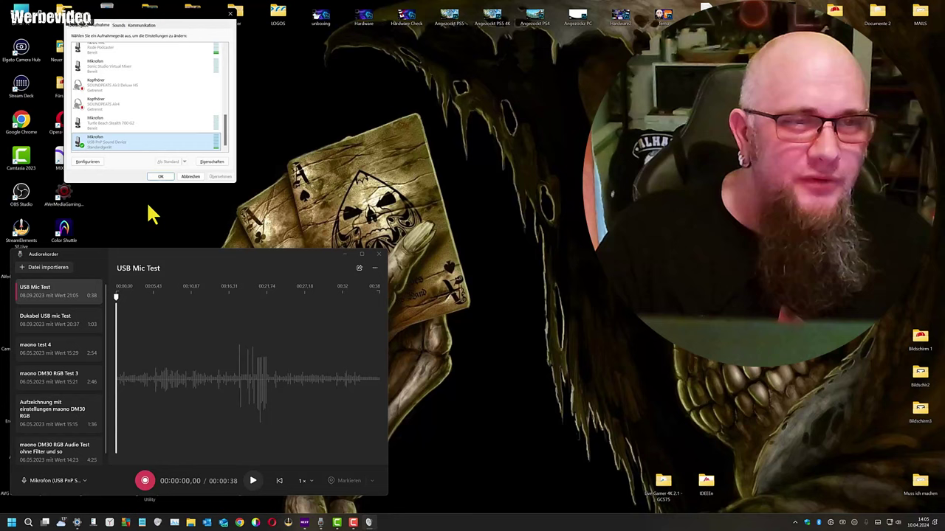
Step: Review the listen, custom and level properties of the USB PnP Sound Device microphone, and close its properties and the Sound dialog
double_click(156, 146)
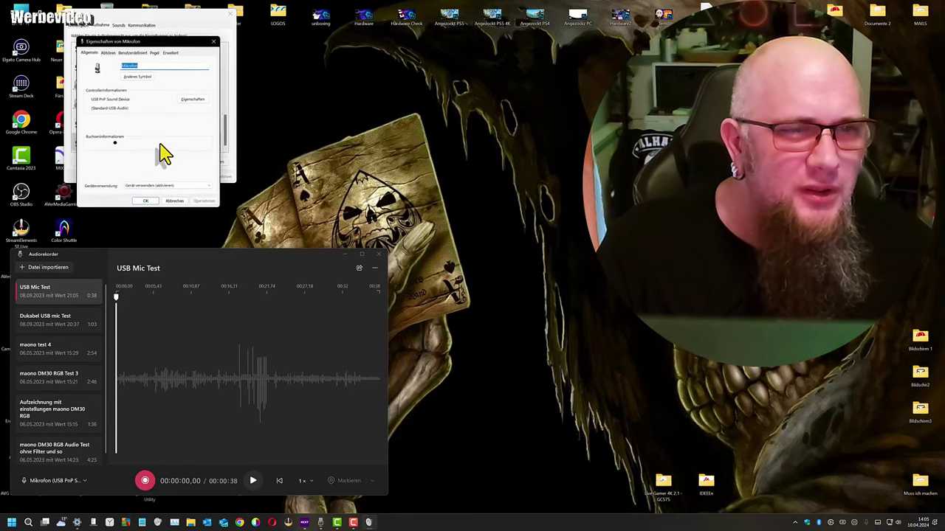
left_click(108, 53)
left_click(134, 52)
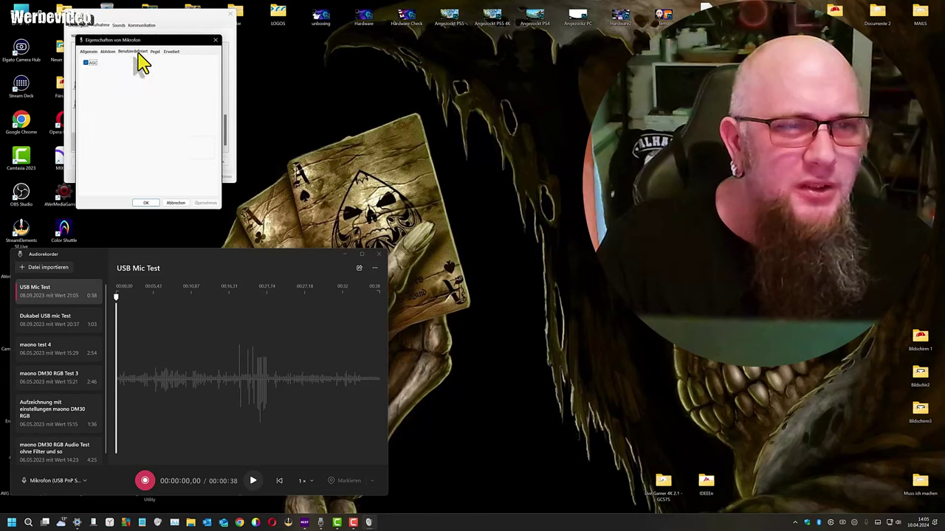
left_click(153, 52)
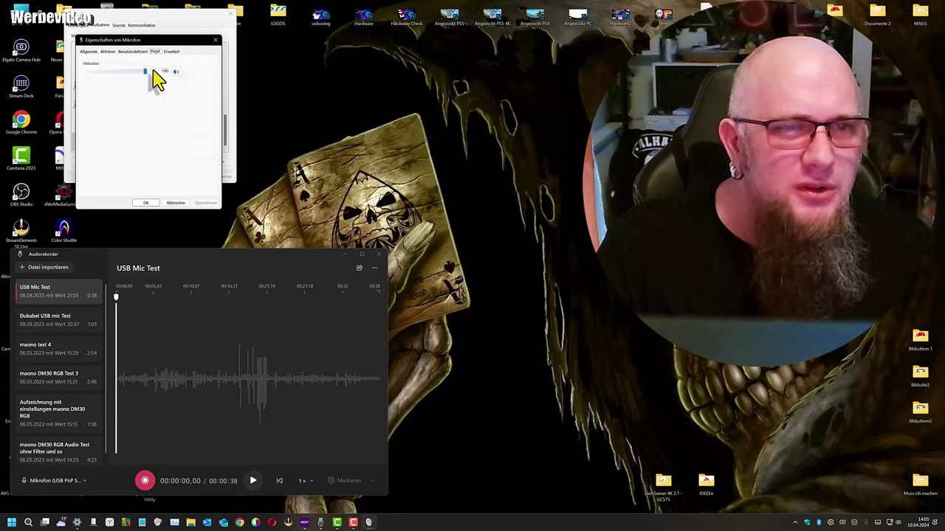
left_click(215, 40)
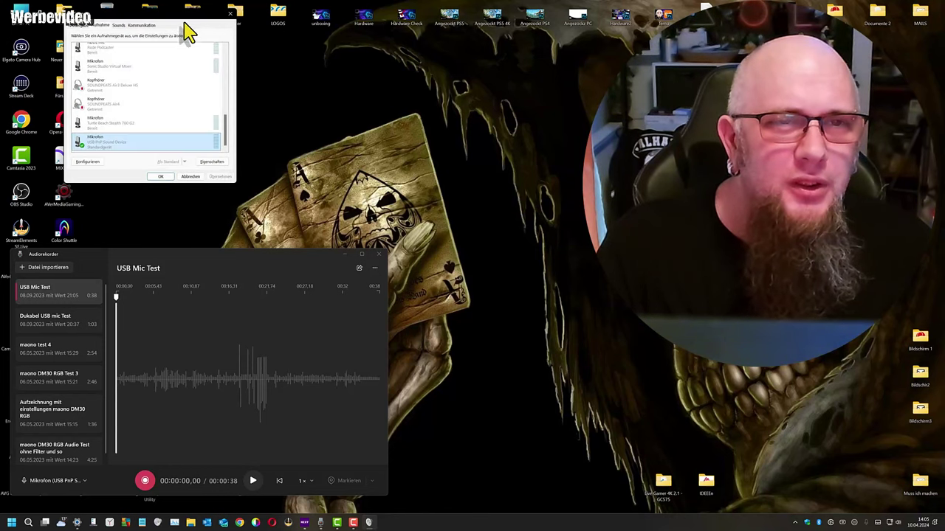
left_click(230, 13)
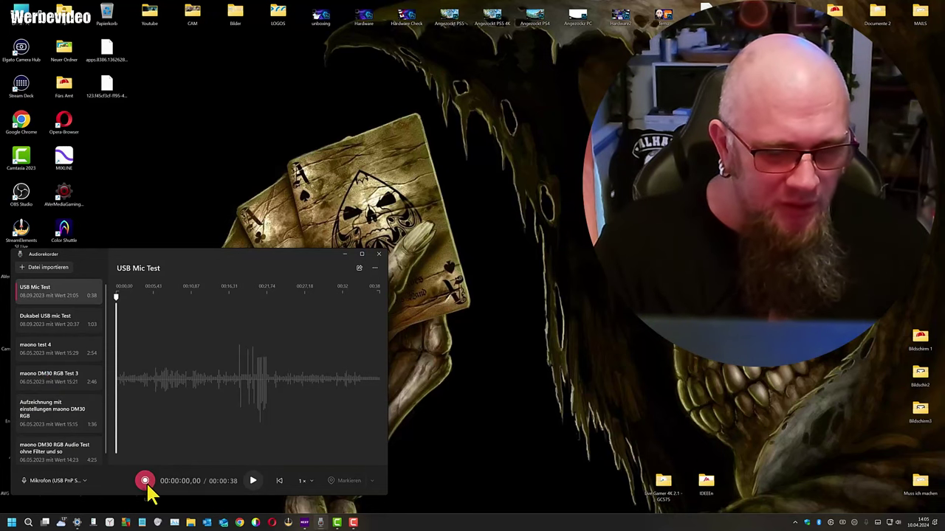
Step: Record a test clip of about 32 seconds with the USB PnP Sound Device microphone
left_click_drag(144, 267, 143, 272)
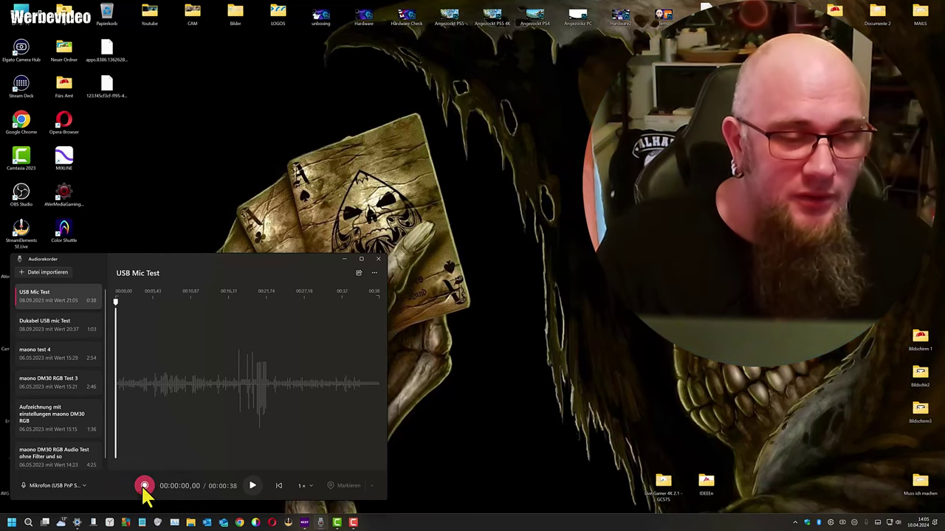
left_click(146, 488)
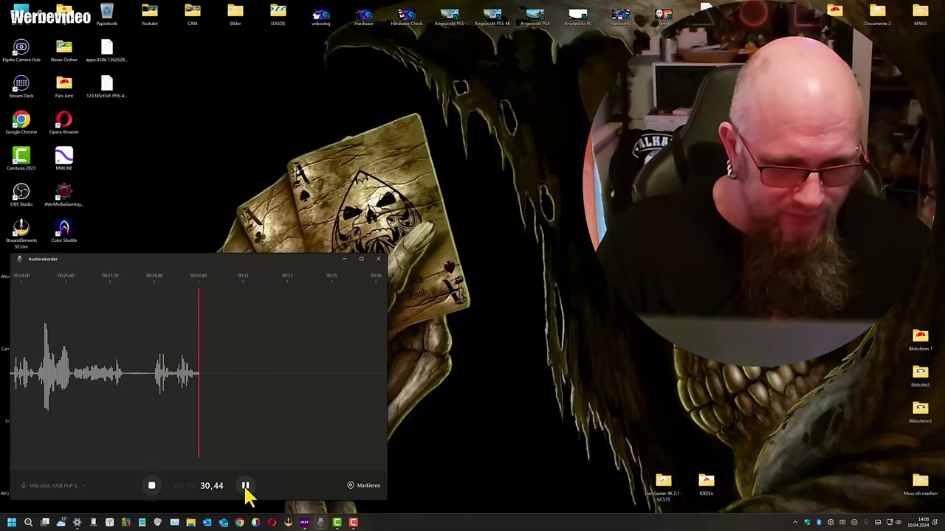
left_click(152, 487)
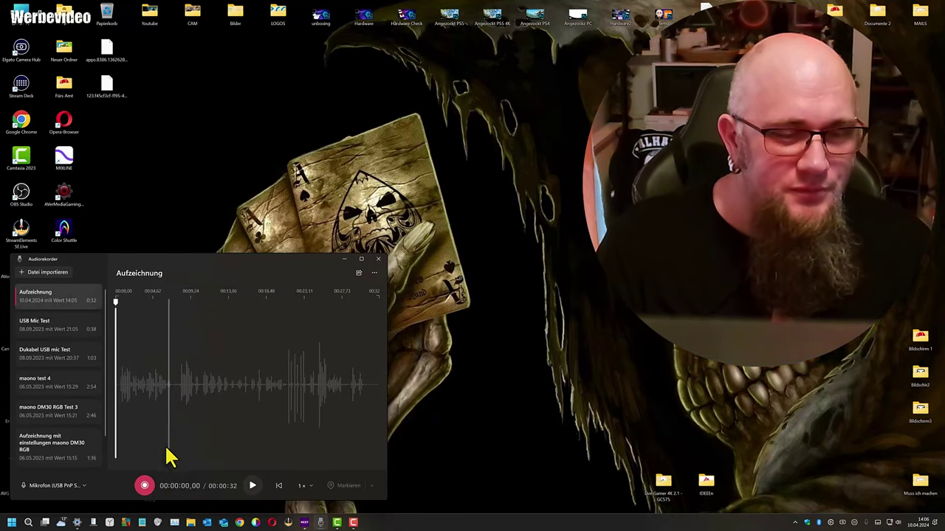
Step: Rename the new recording as "USB MIC Test 1"
right_click(63, 298)
left_click(114, 316)
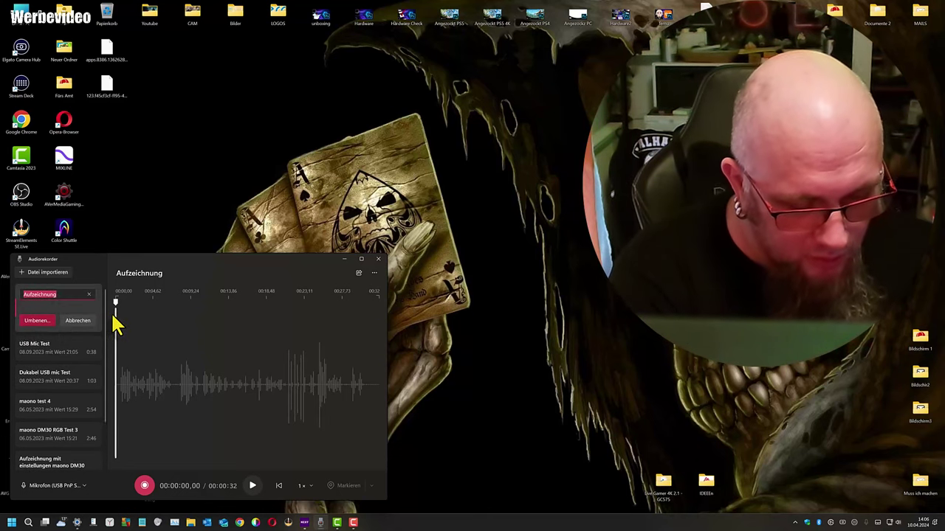
type("USB ")
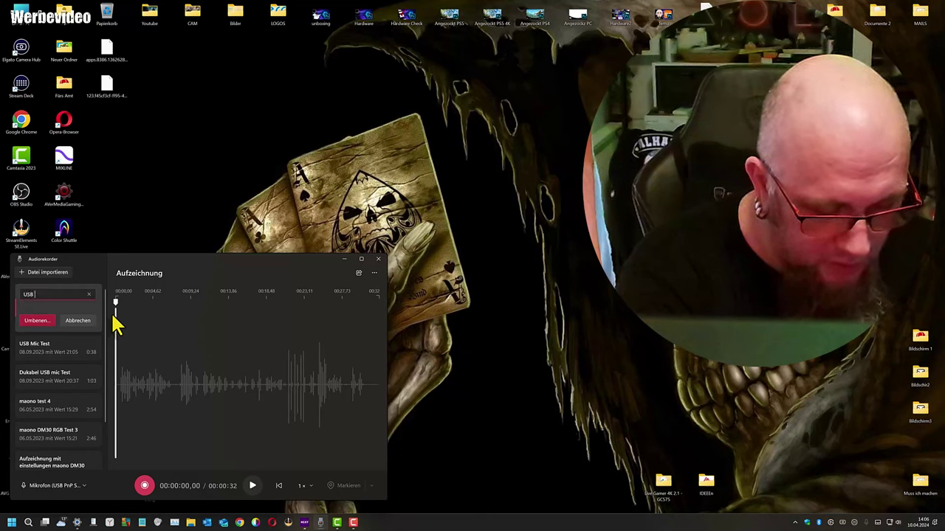
type("Mi")
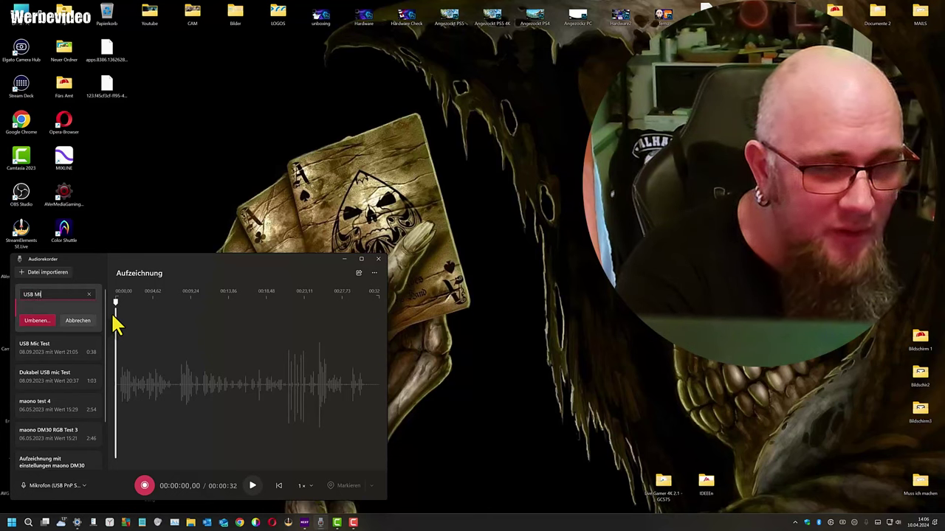
type("c T")
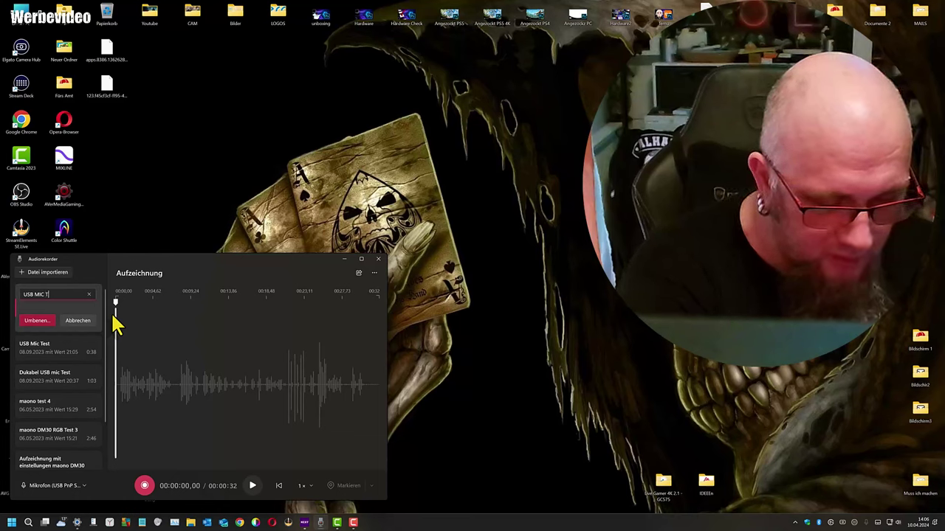
type("est 1")
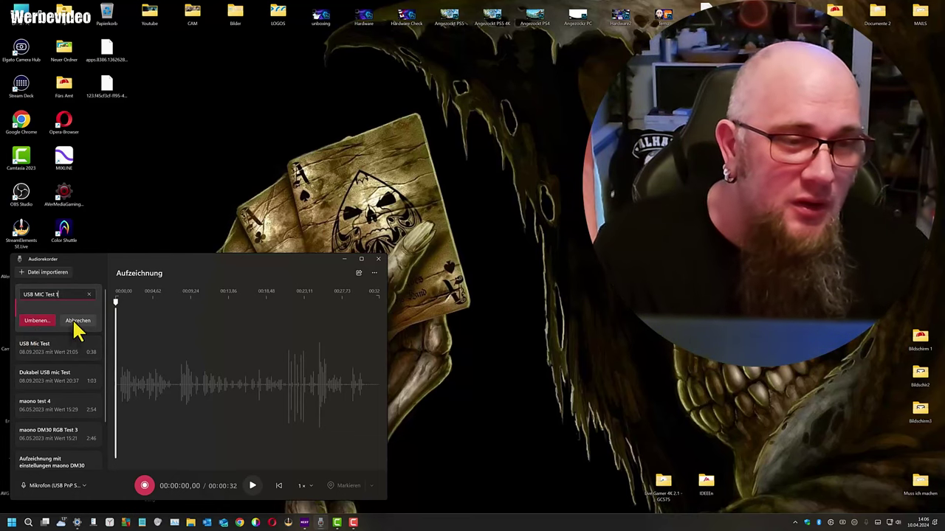
left_click(46, 323)
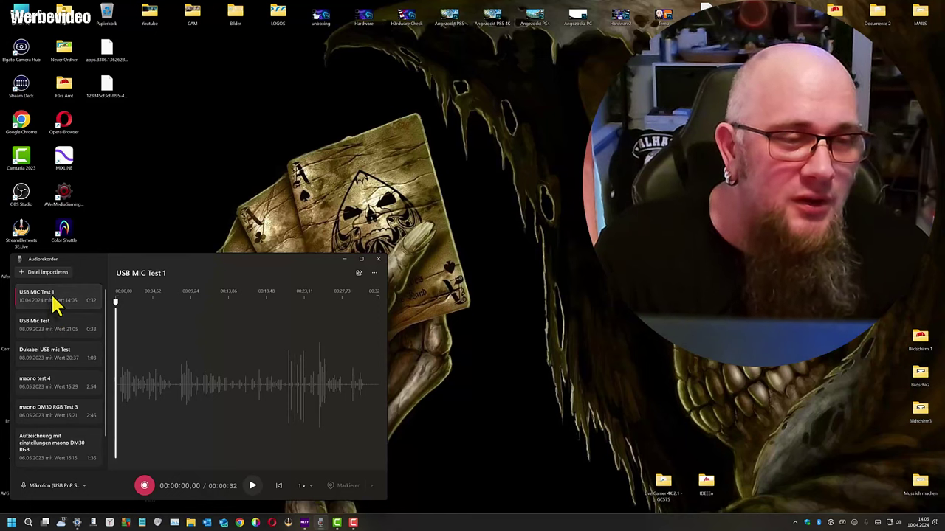
Step: Show the USB MIC Test 1 recording in its folder and move the folder window clear of the recorder
right_click(53, 299)
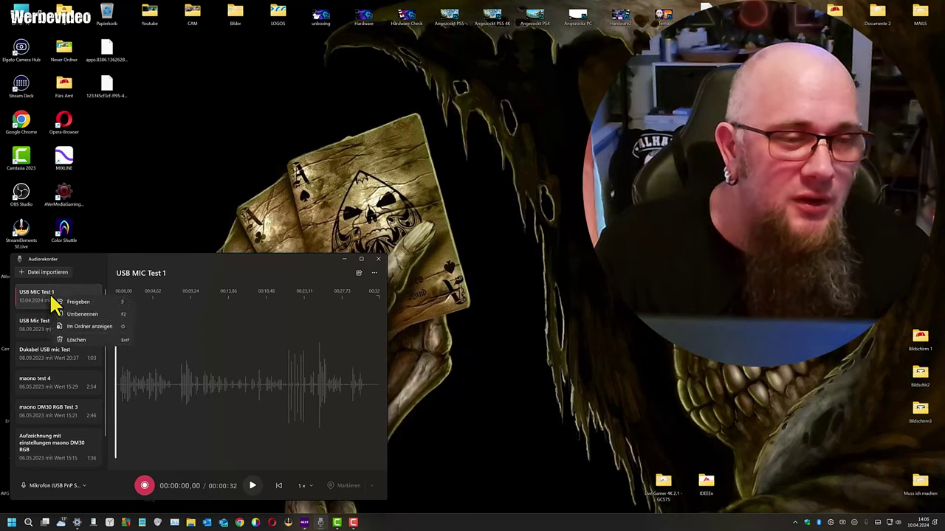
left_click(97, 330)
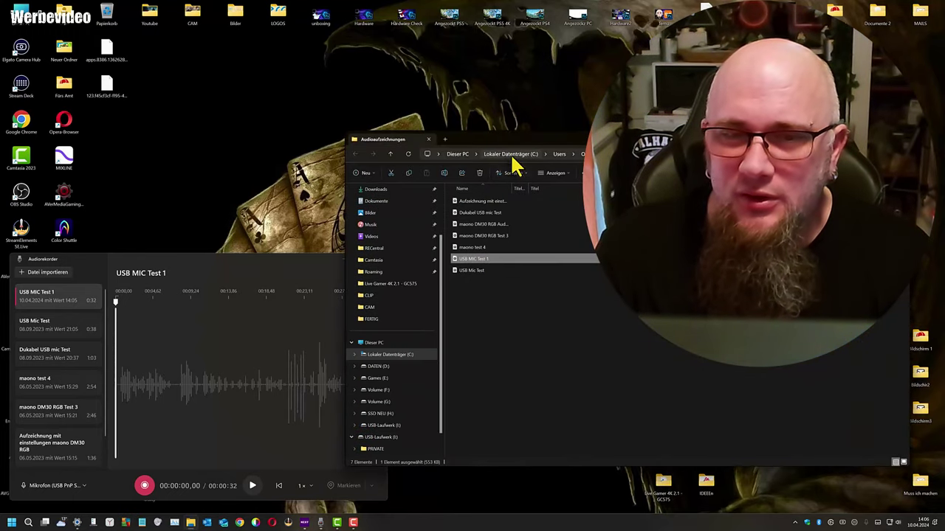
left_click_drag(496, 135, 526, 182)
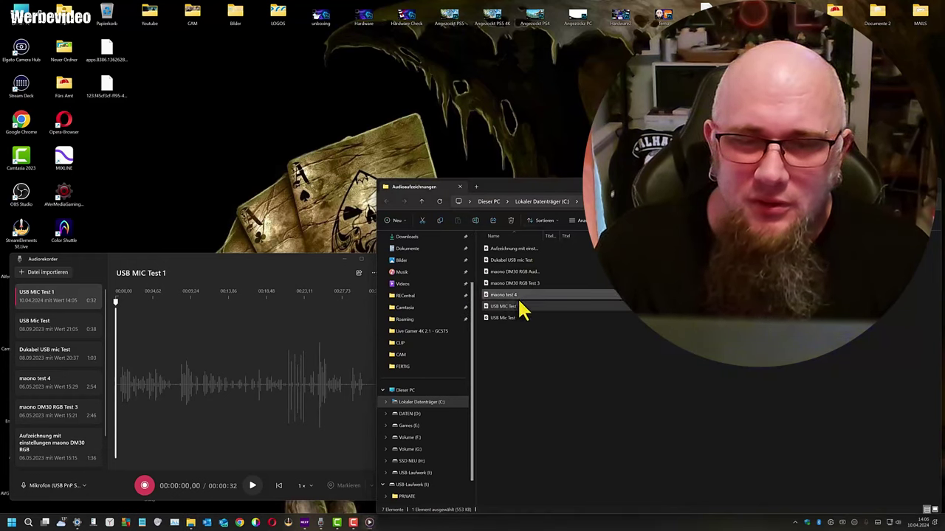
Step: Bring the media player with USB MIC Test 1 over the recorder and play the recording from its start
left_click(396, 373)
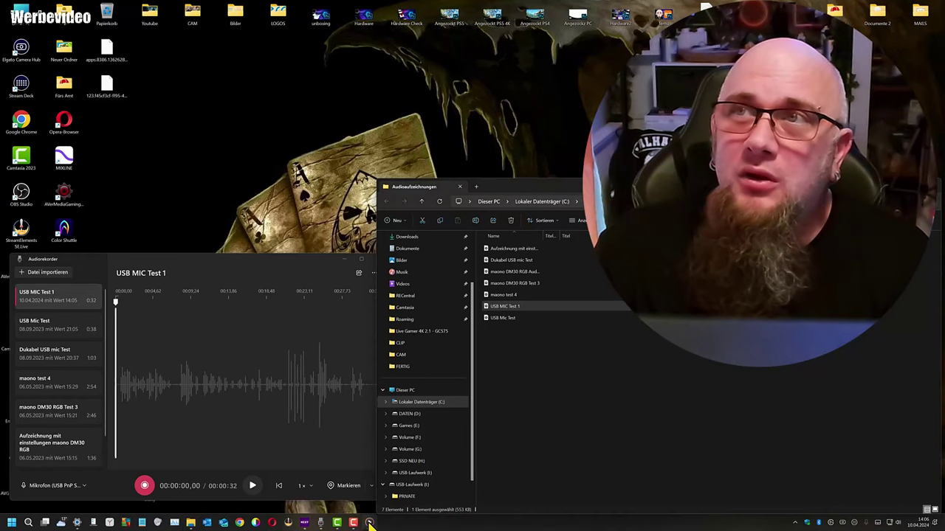
left_click(372, 522)
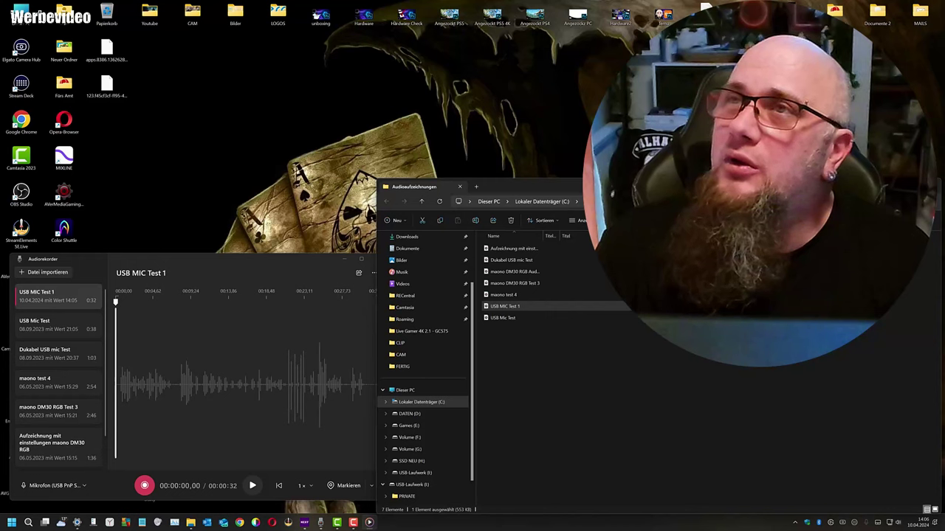
left_click_drag(338, 105, 270, 278)
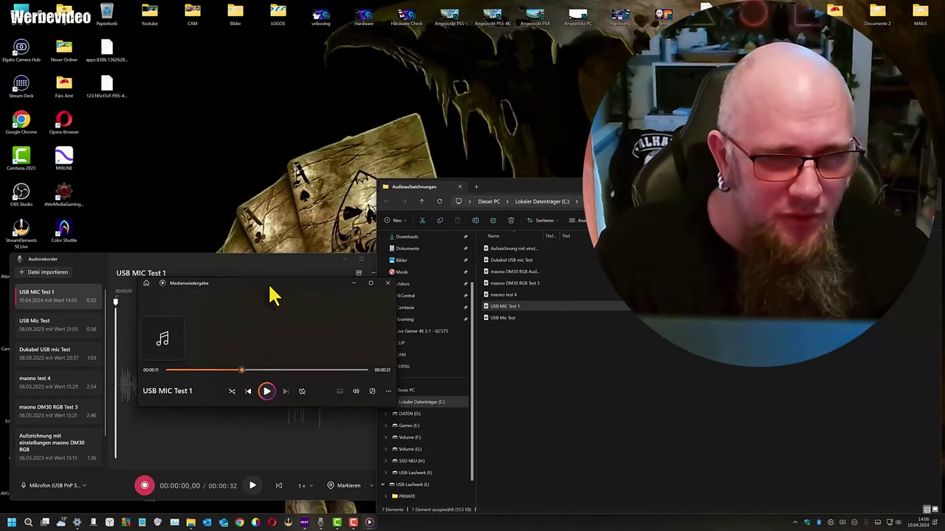
left_click(264, 390)
left_click_drag(241, 369, 171, 371)
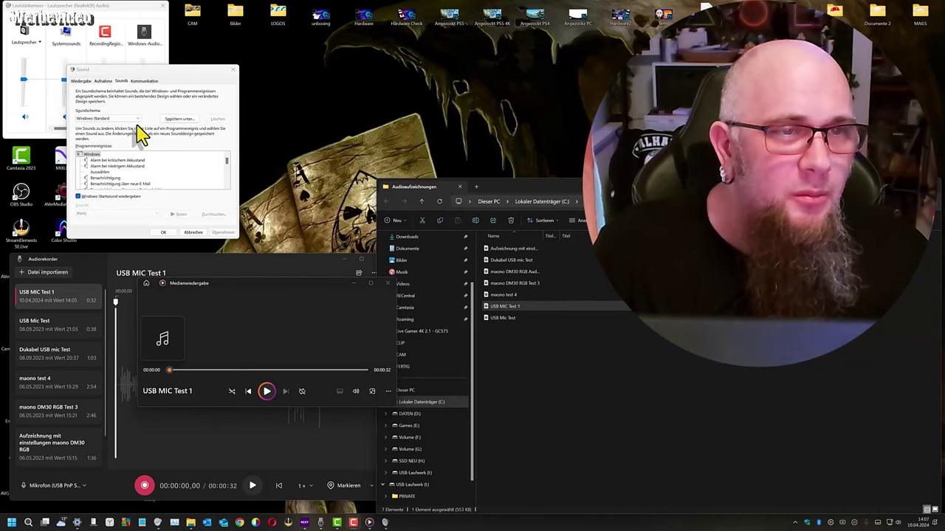
Step: Locate the RØDE Mic among the recording devices in the Sound dialog and check its level properties
left_click(103, 81)
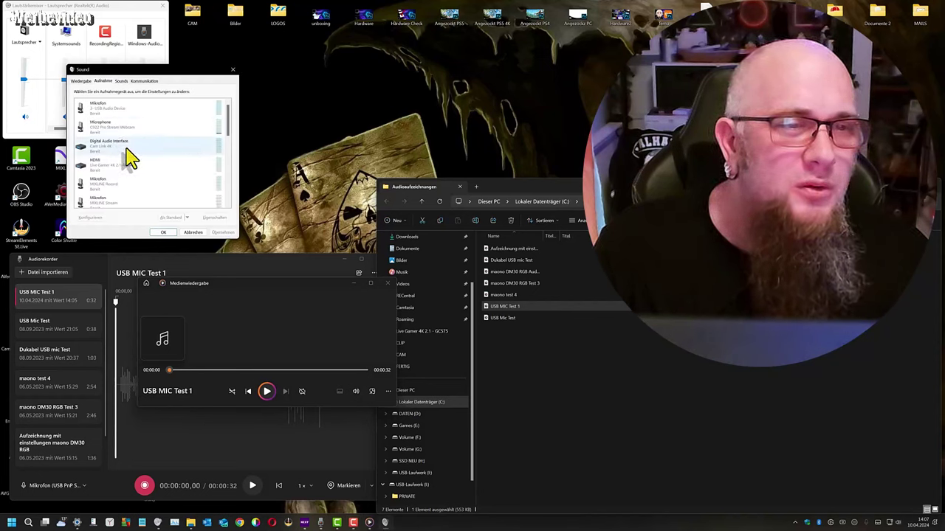
scroll(131, 191, "down", 1)
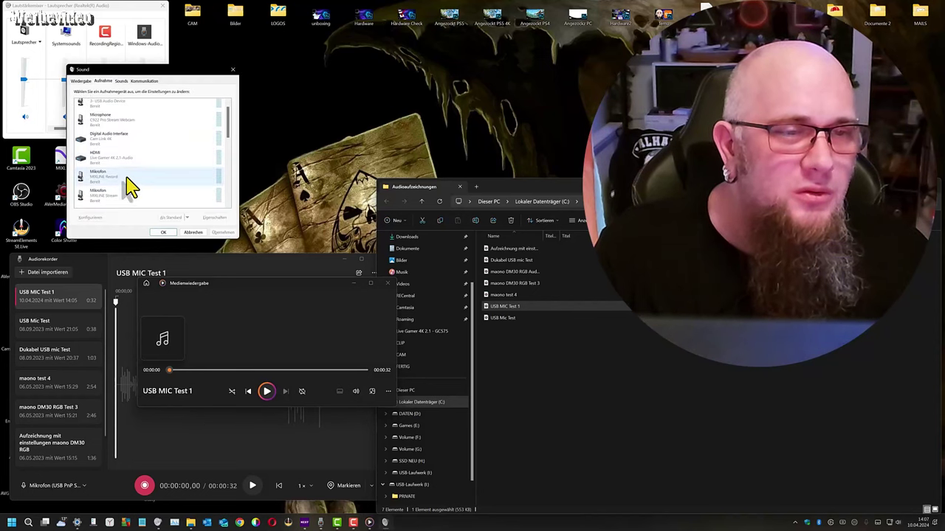
scroll(132, 186, "down", 2)
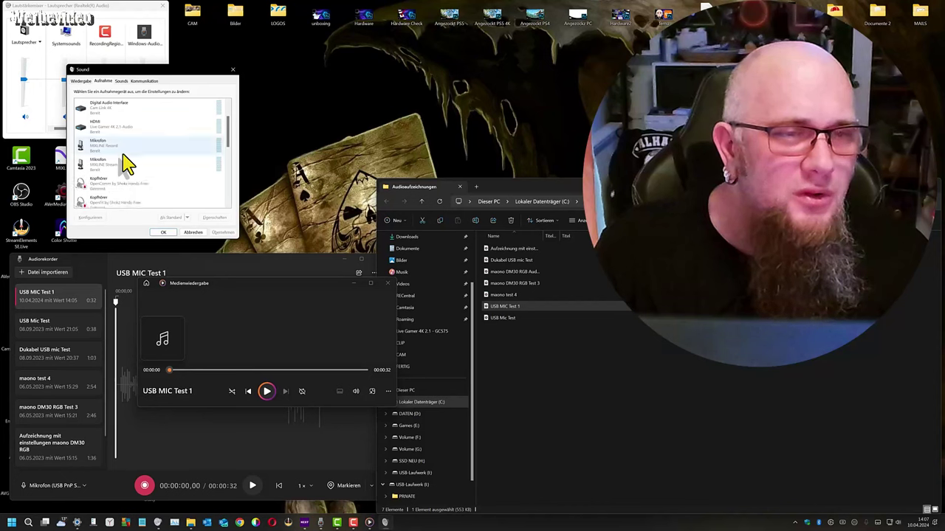
scroll(127, 164, "down", 3)
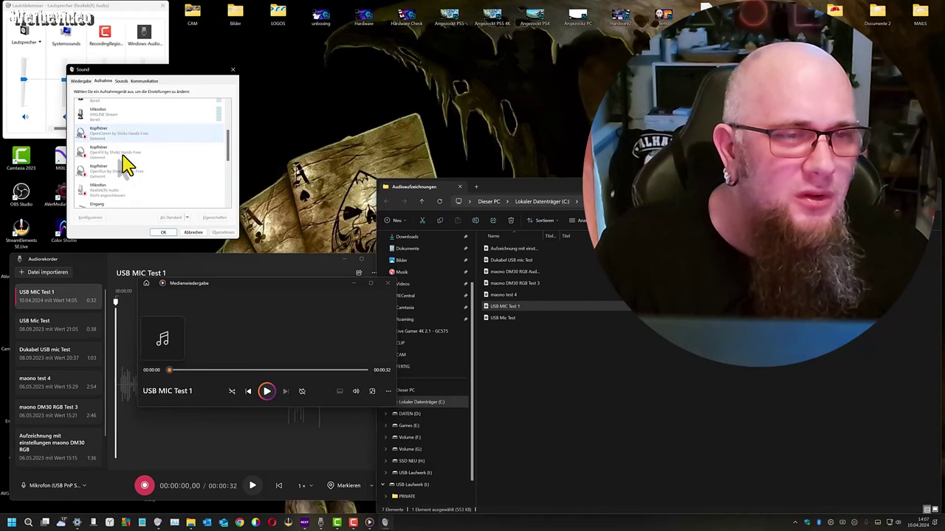
scroll(127, 164, "down", 5)
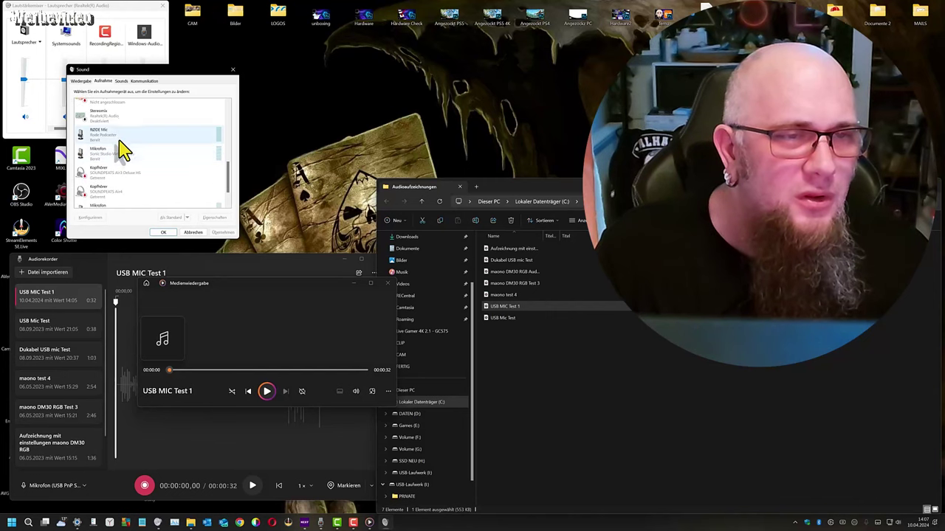
left_click(119, 137)
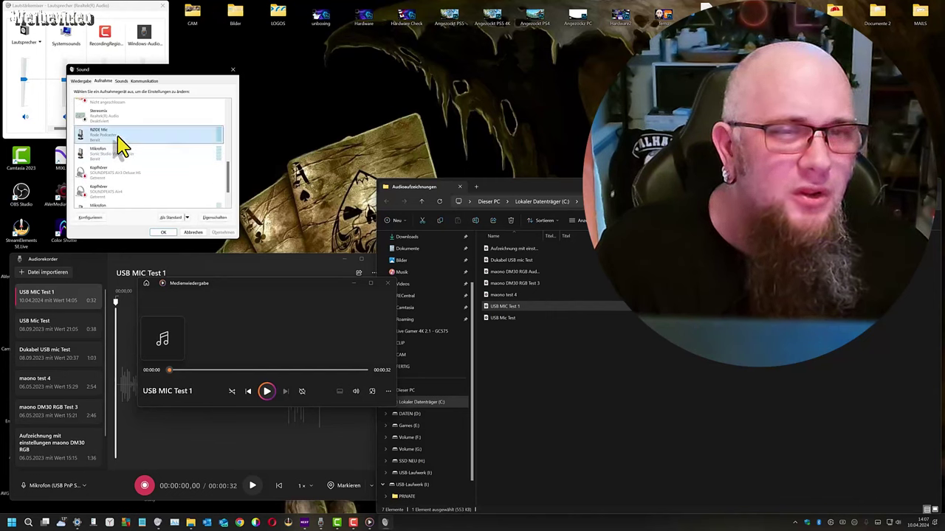
double_click(121, 145)
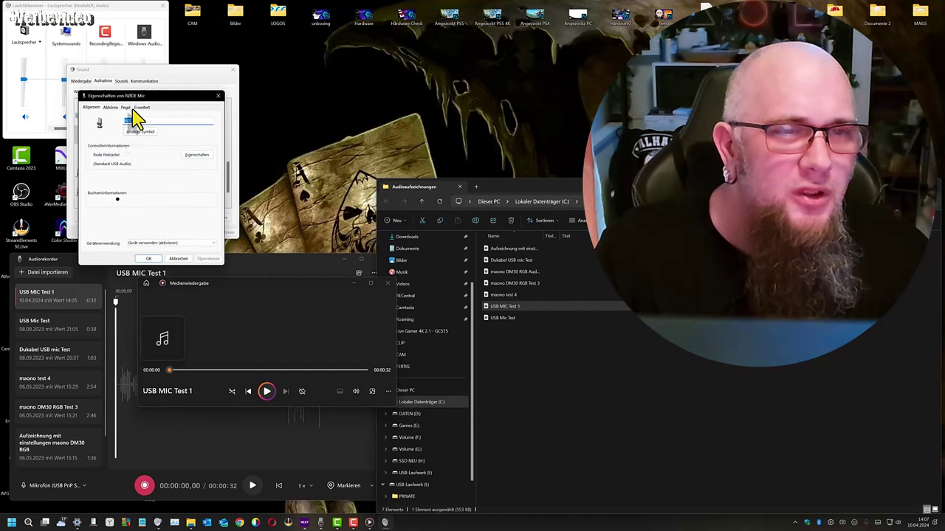
left_click(125, 108)
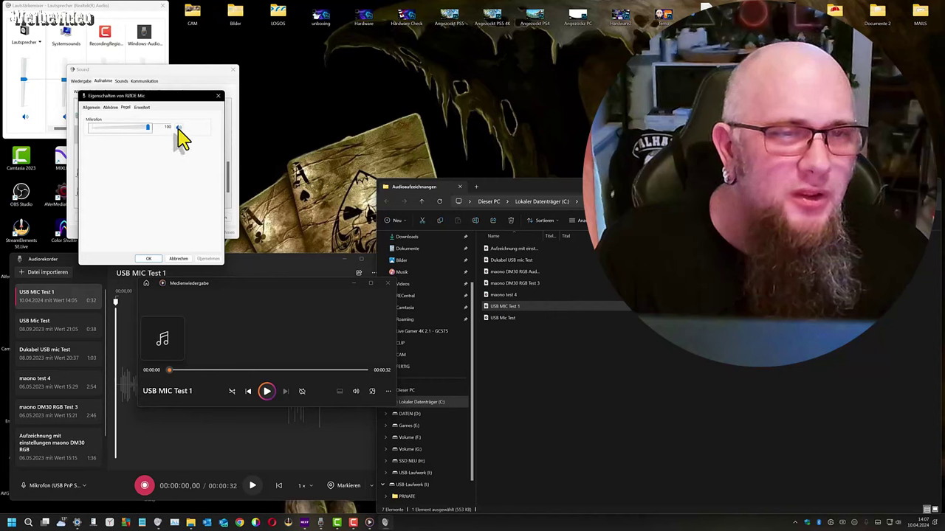
Step: Move the RØDE Mic properties beside the Sound dialog and replay USB MIC Test 1, shifting the media player clear of the folder window
left_click_drag(151, 96, 317, 61)
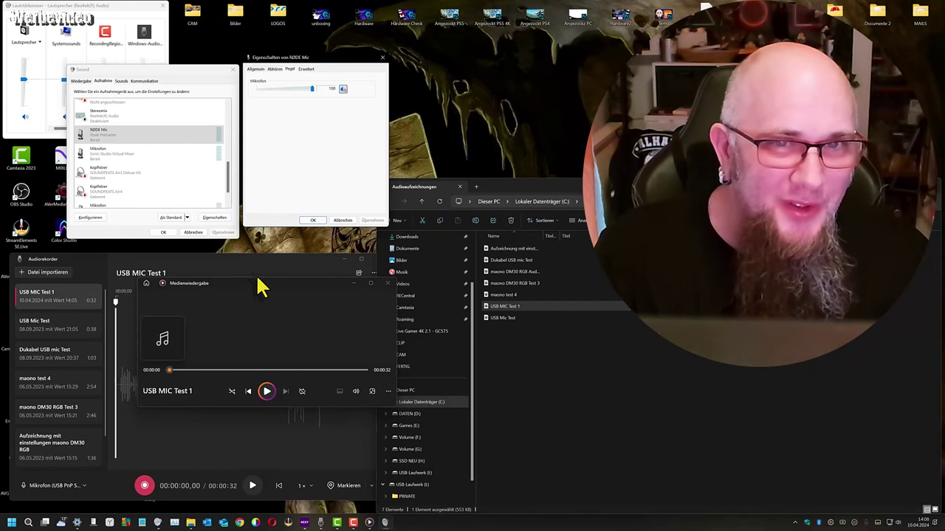
left_click(267, 392)
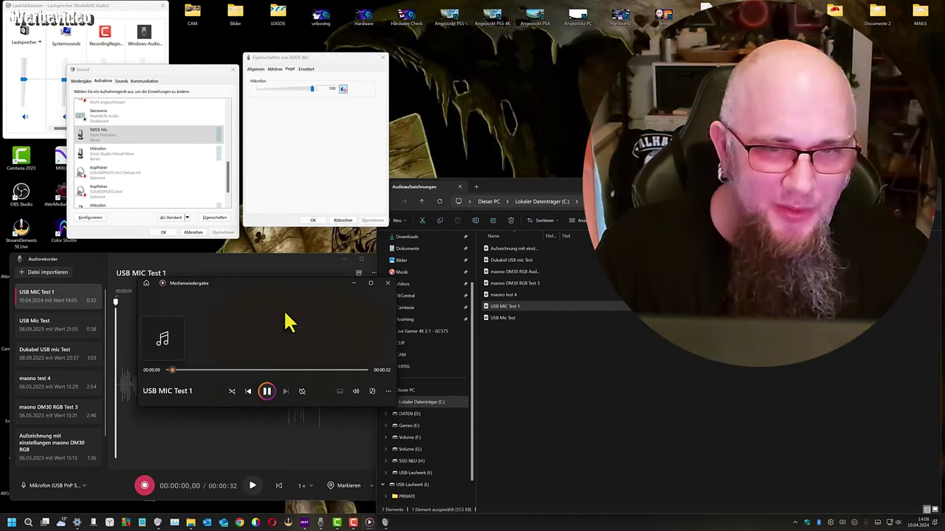
left_click_drag(270, 299, 253, 279)
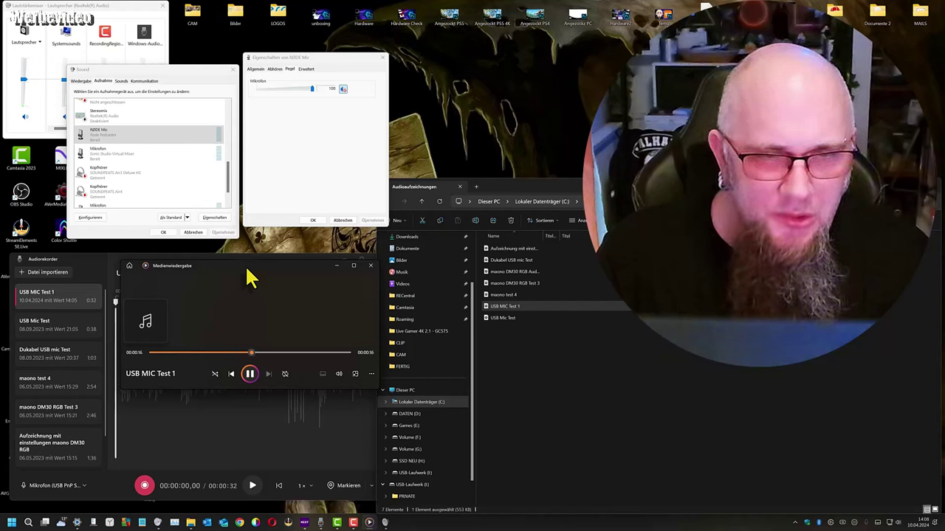
left_click_drag(249, 278, 231, 269)
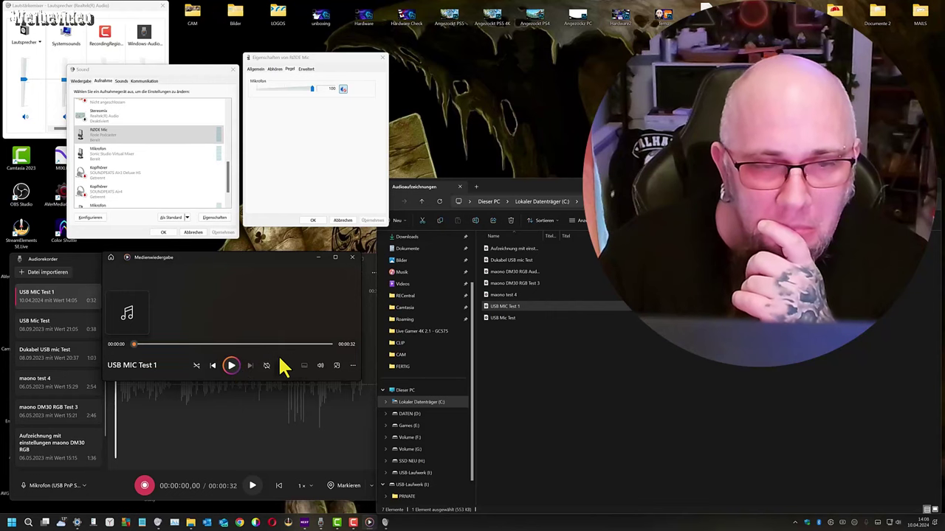
Step: Close the RØDE Mic properties, the Sound dialog, the media player and the volume mixer
left_click(342, 107)
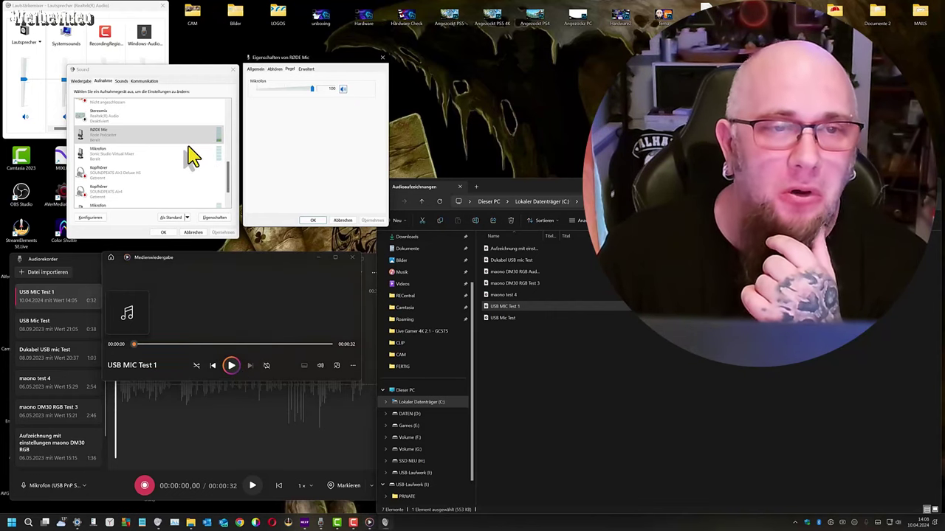
left_click(382, 58)
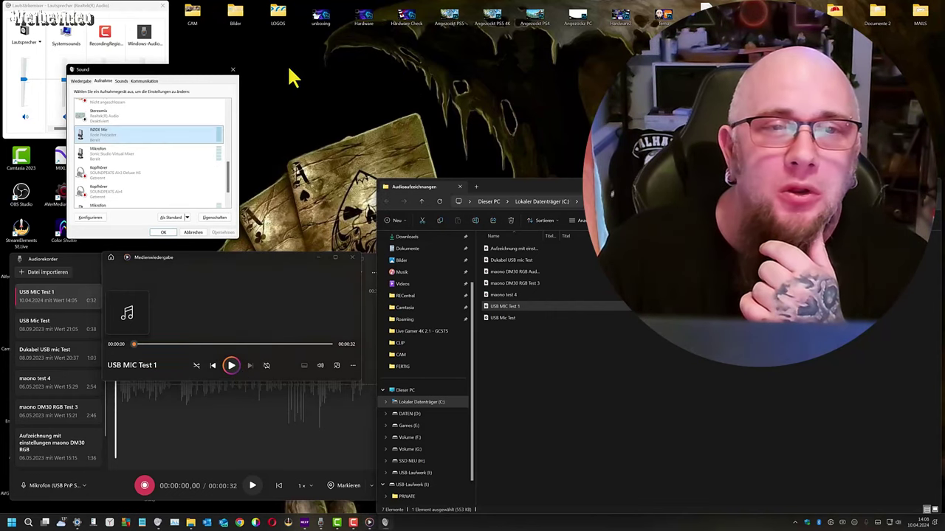
left_click(233, 69)
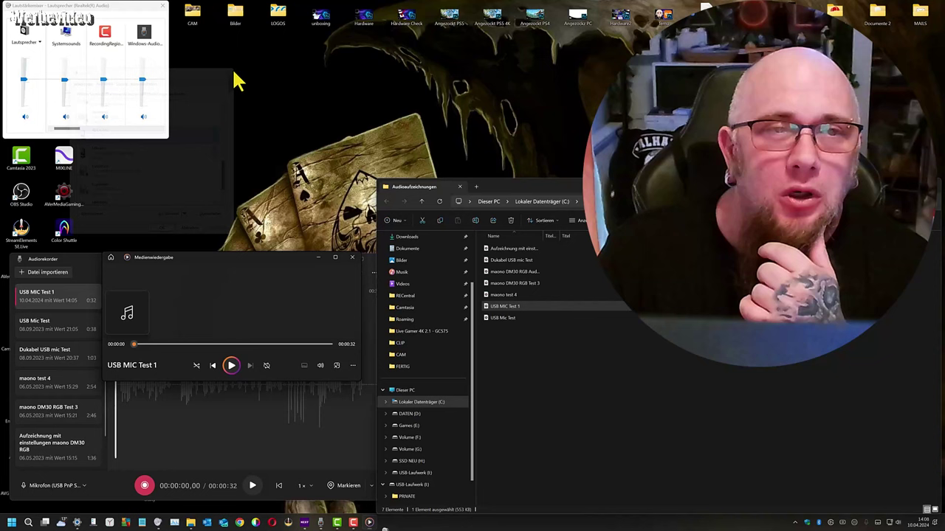
left_click(353, 259)
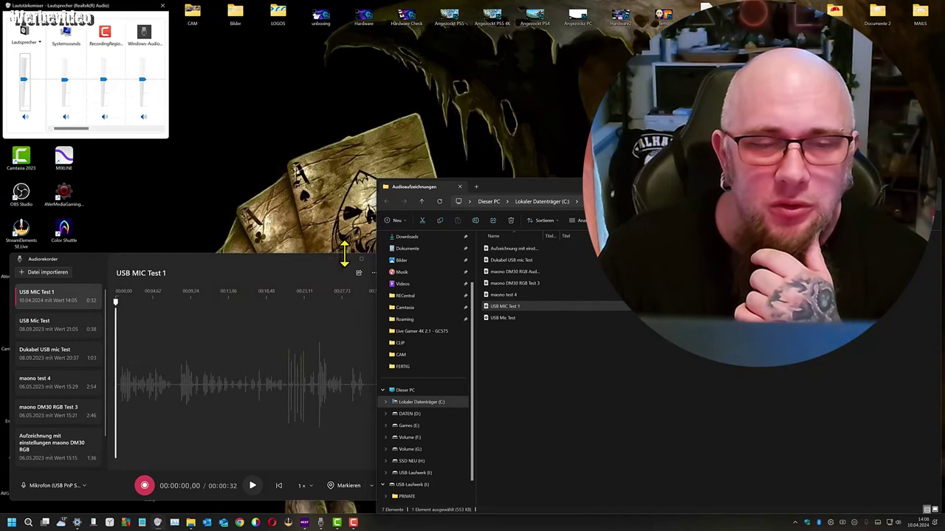
left_click(162, 5)
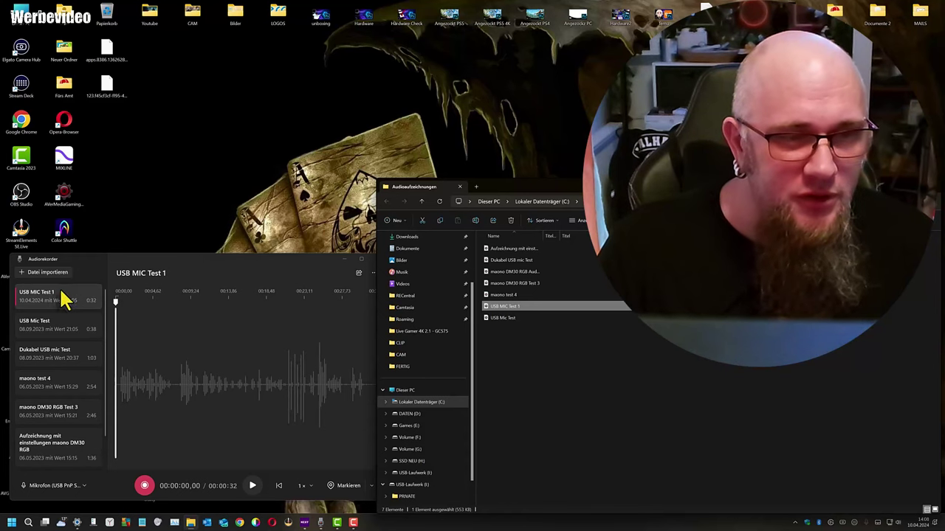
Step: Close the Audioaufzeichnungen folder window and the audio recorder to clear the desktop
right_click(502, 309)
left_click(500, 317)
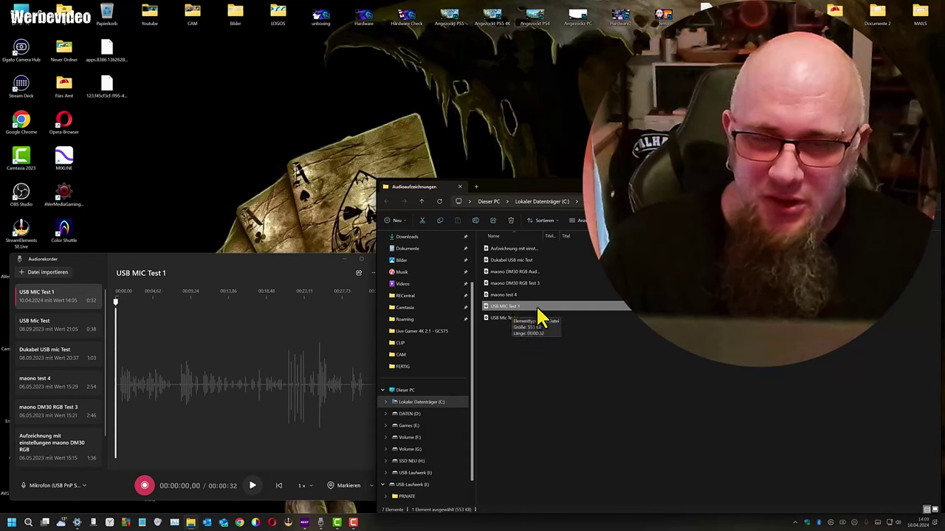
left_click(302, 272)
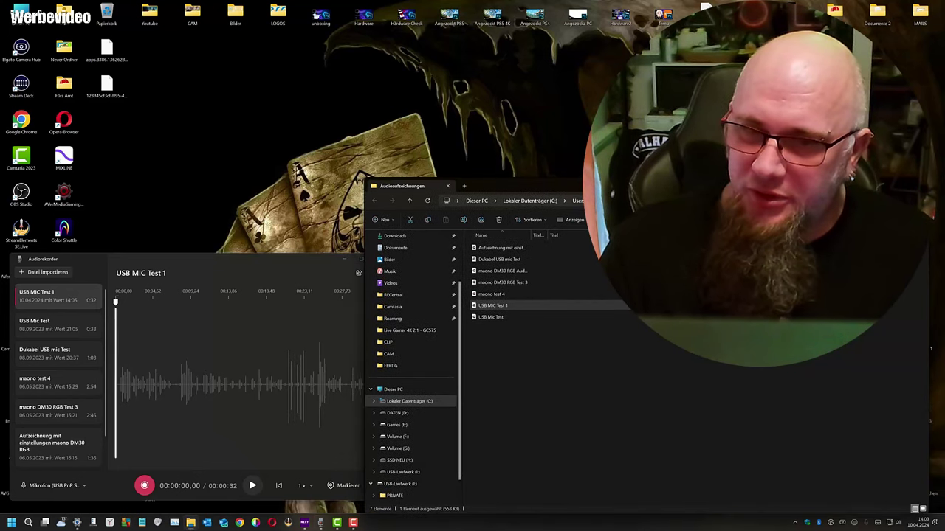
key("ctrl+w")
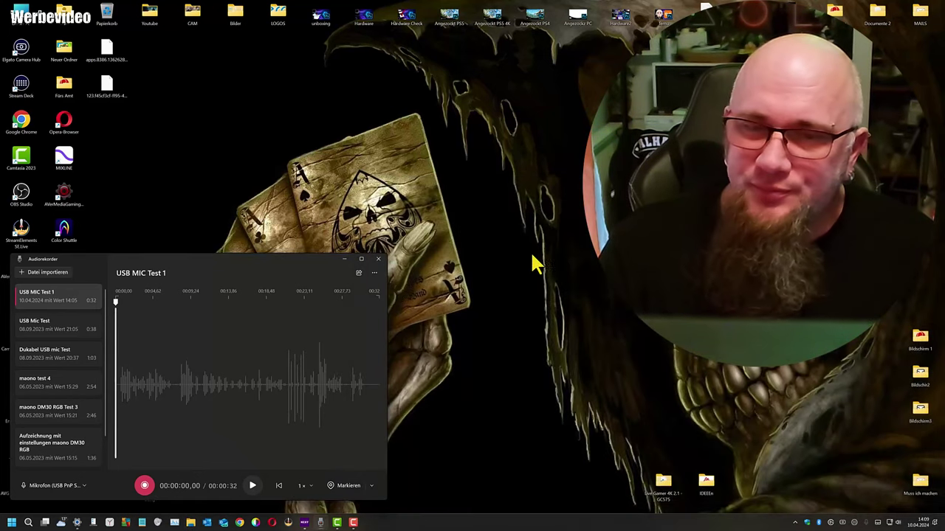
left_click(378, 258)
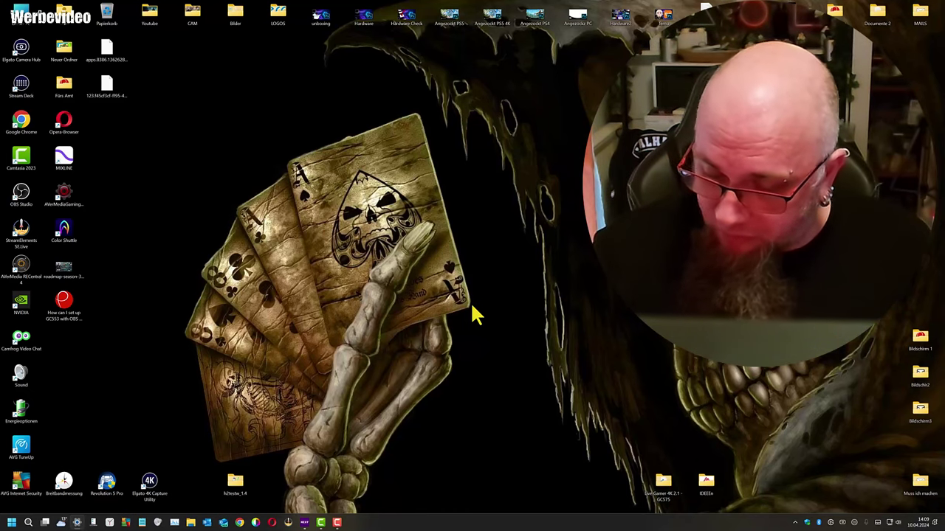
key("c")
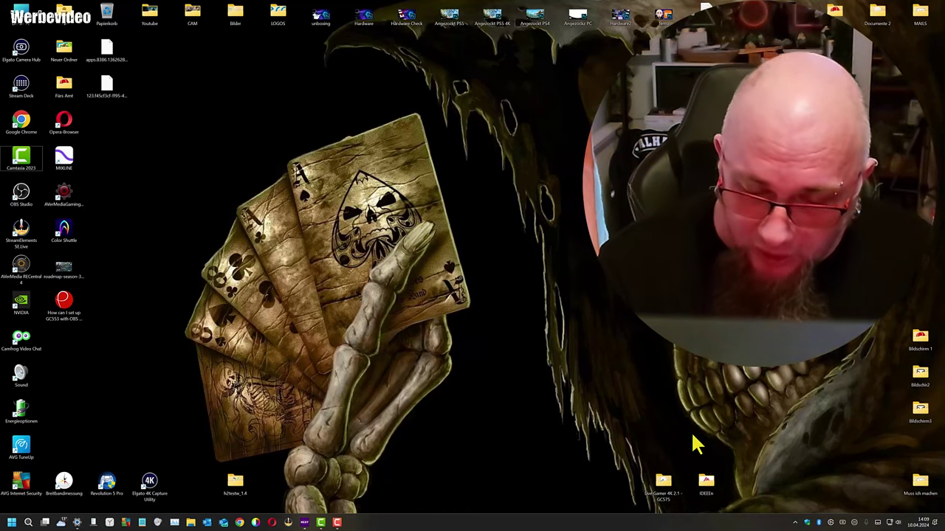